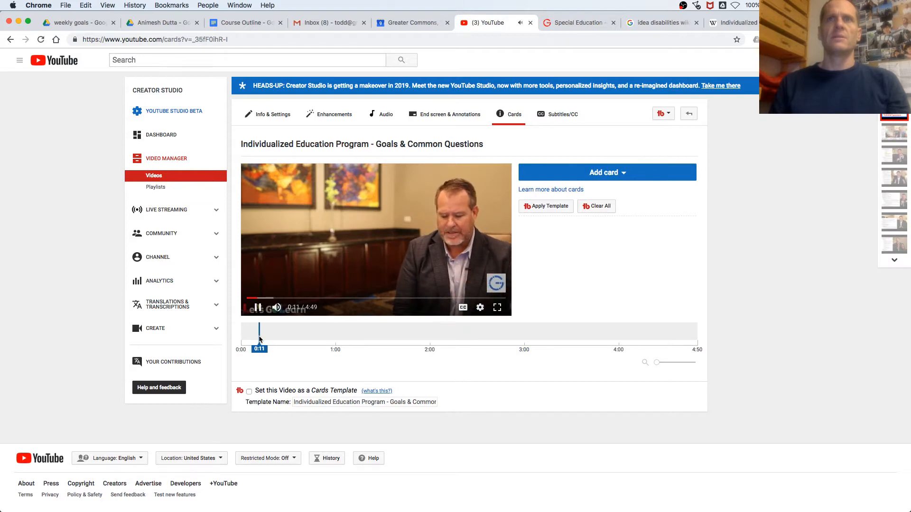
{"action": "left_click", "coordinate": [258, 308]}
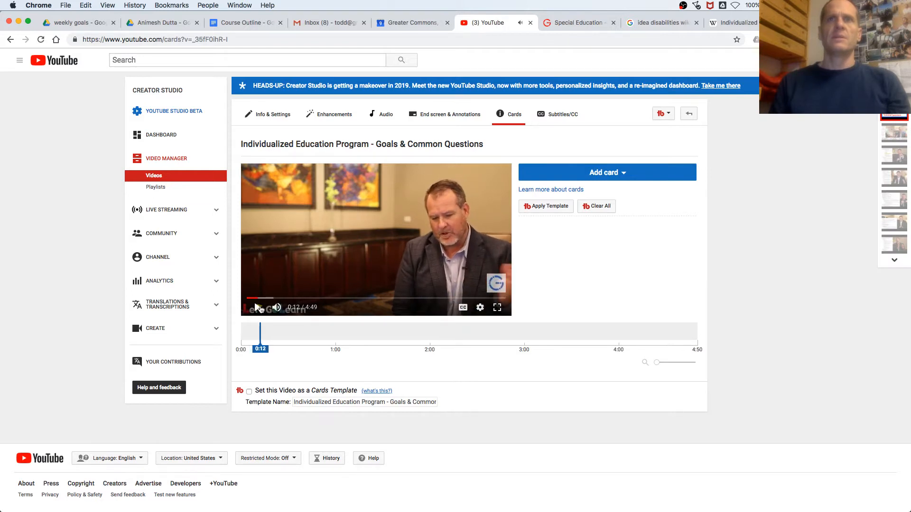
{"action": "left_click", "coordinate": [621, 175]}
{"action": "left_click", "coordinate": [674, 350]}
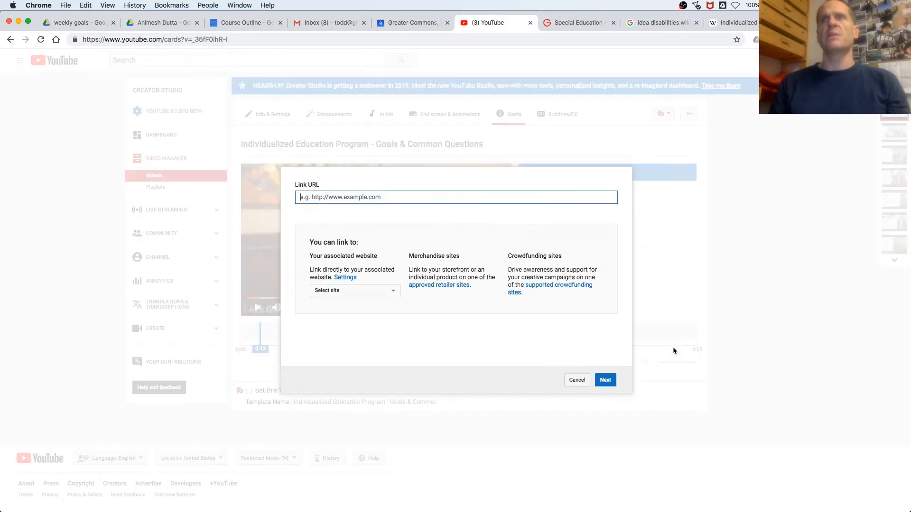
{"action": "type", "text": "https://greatercommons.com/learn/special-education--essential-knowledge--skills-training"}
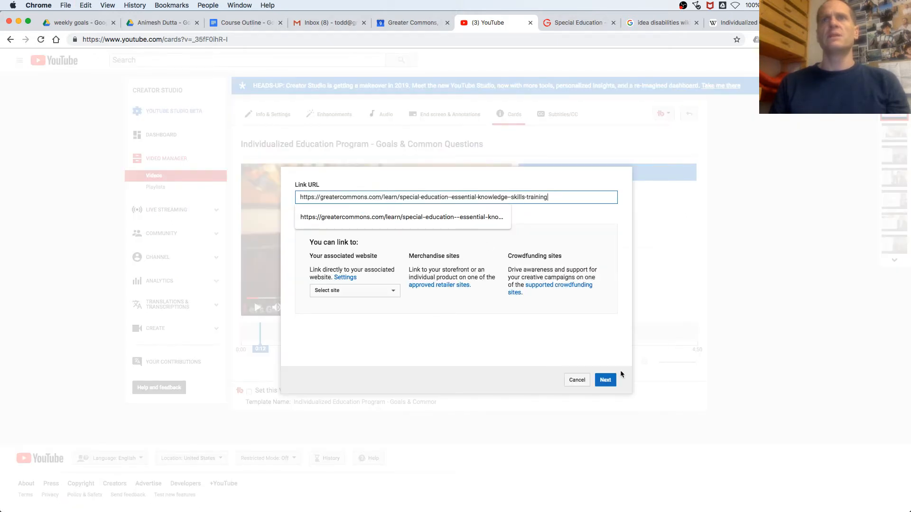
{"action": "left_click", "coordinate": [606, 380]}
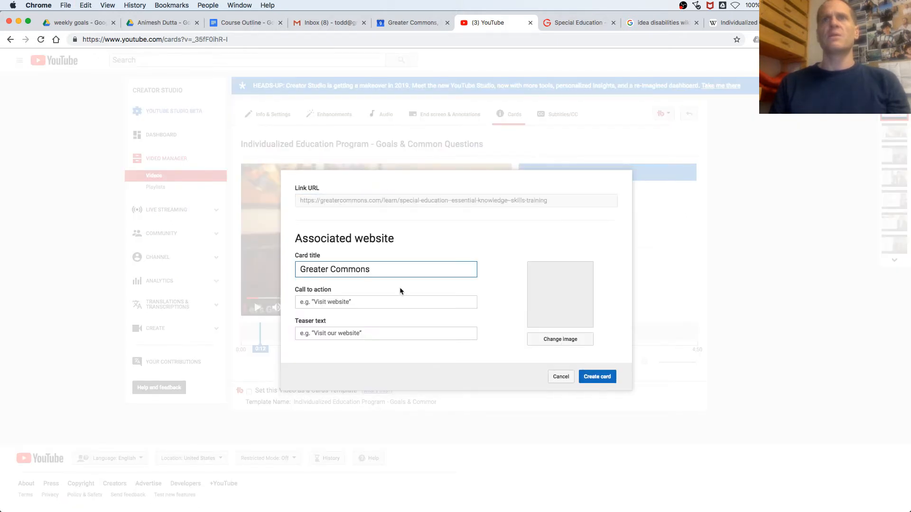
- Set the card title, call to action and teaser text all to "TAKE THE ENTIRE COURSE!"
{"action": "key", "text": "super+a"}
{"action": "key", "text": "BackSpace"}
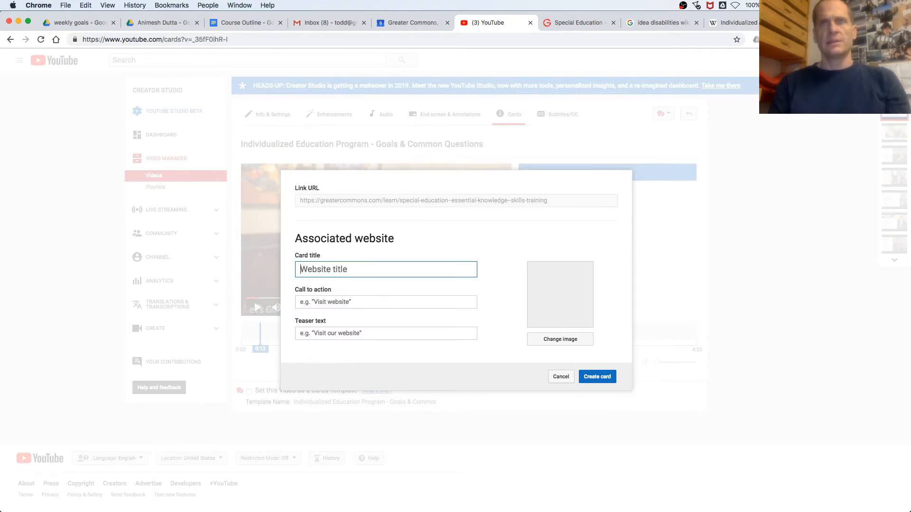
{"action": "type", "text": "TAKE THE ENTIRE COURSE!"}
{"action": "left_click", "coordinate": [367, 291]}
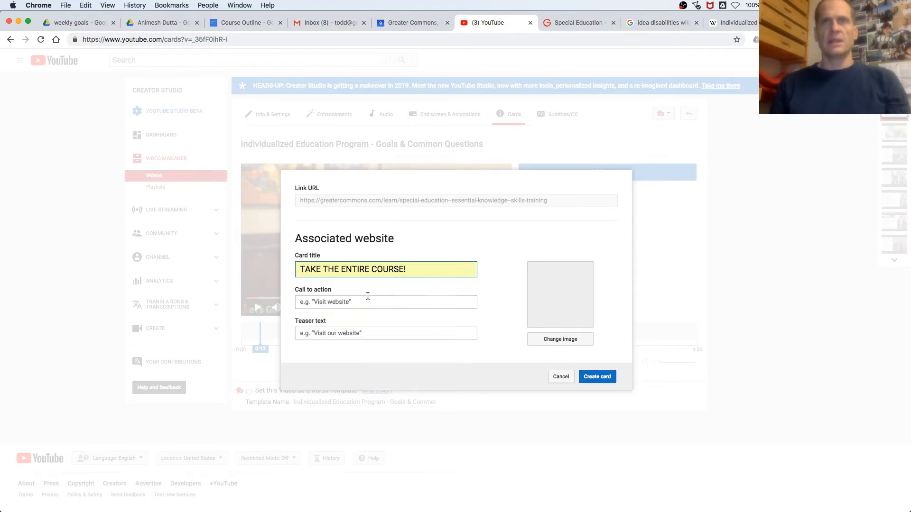
{"action": "key", "text": "super+a"}
{"action": "key", "text": "super+c"}
{"action": "left_click", "coordinate": [372, 299]}
{"action": "key", "text": "super+v"}
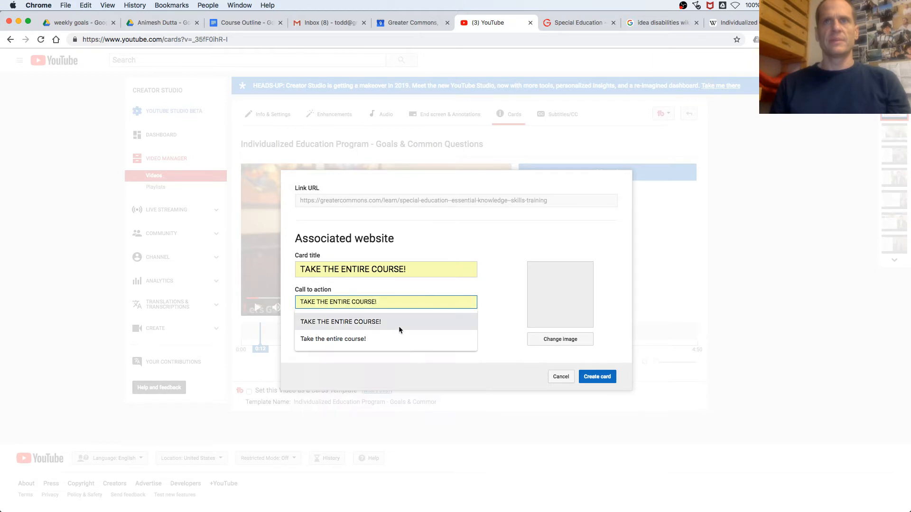
{"action": "left_click", "coordinate": [416, 333]}
{"action": "key", "text": "super+v"}
{"action": "left_click", "coordinate": [513, 317]}
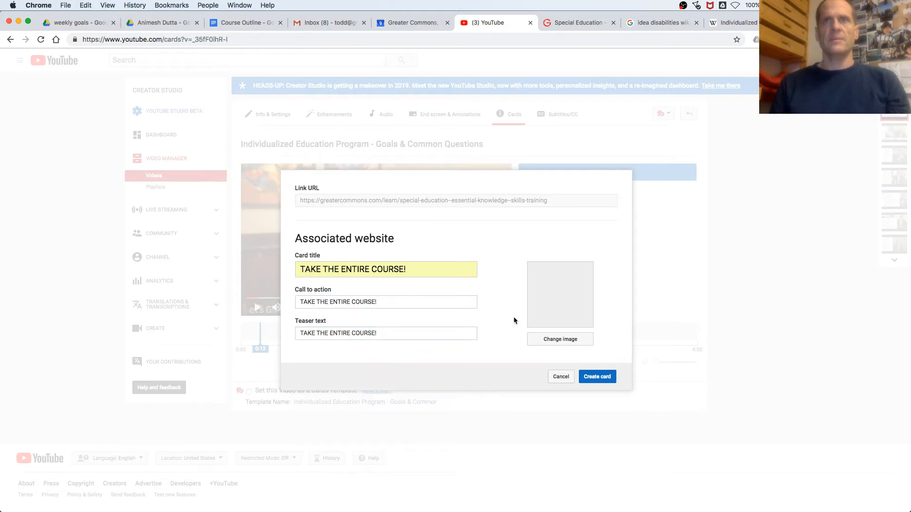
- Use the desktop image Screen Shot 2018-10-09 at 3.20.16 PM as the card image and create the card
{"action": "left_click", "coordinate": [555, 340]}
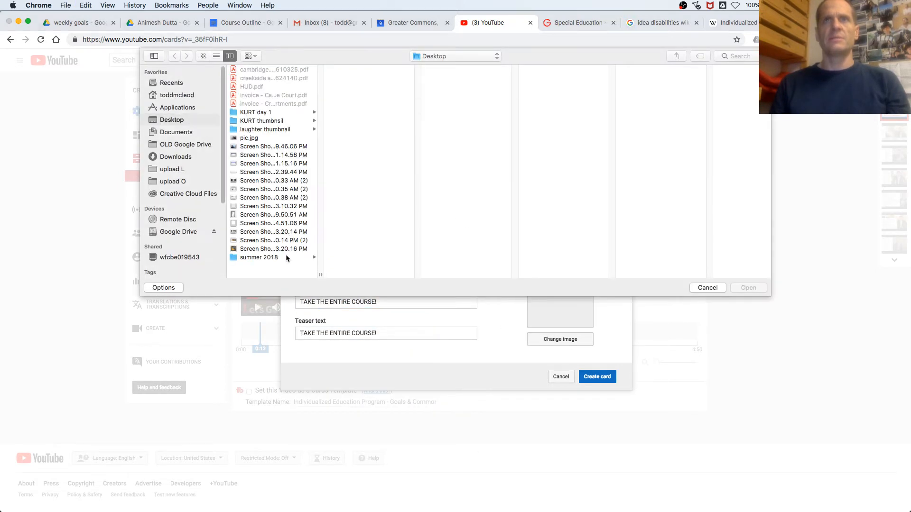
{"action": "double_click", "coordinate": [286, 249]}
{"action": "left_click", "coordinate": [598, 377]}
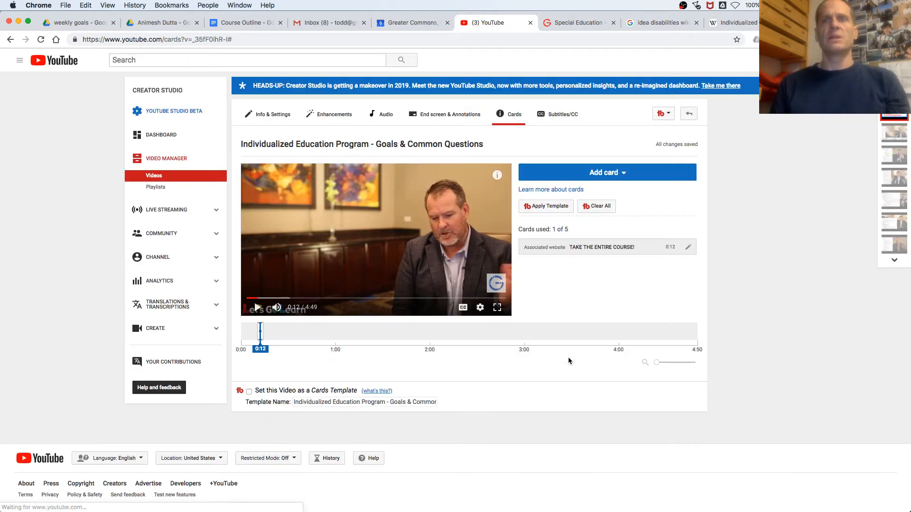
{"action": "left_click", "coordinate": [317, 337]}
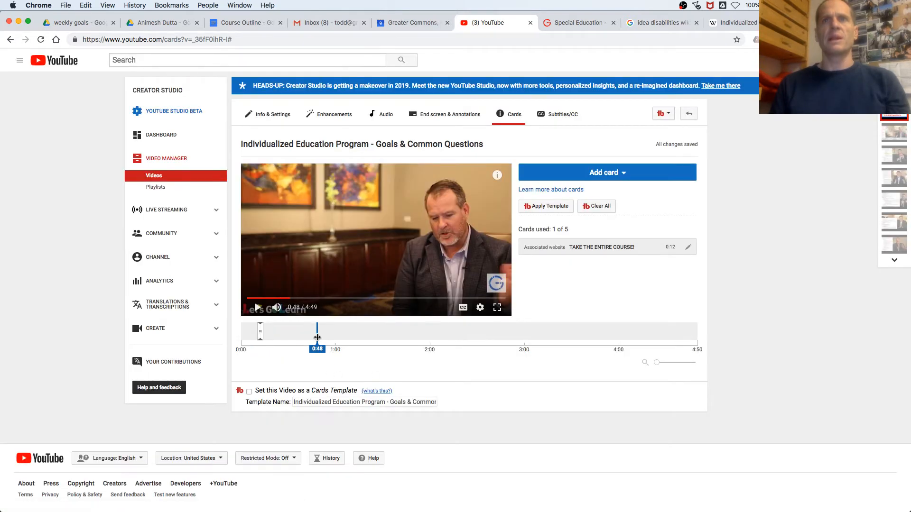
{"action": "left_click", "coordinate": [605, 172]}
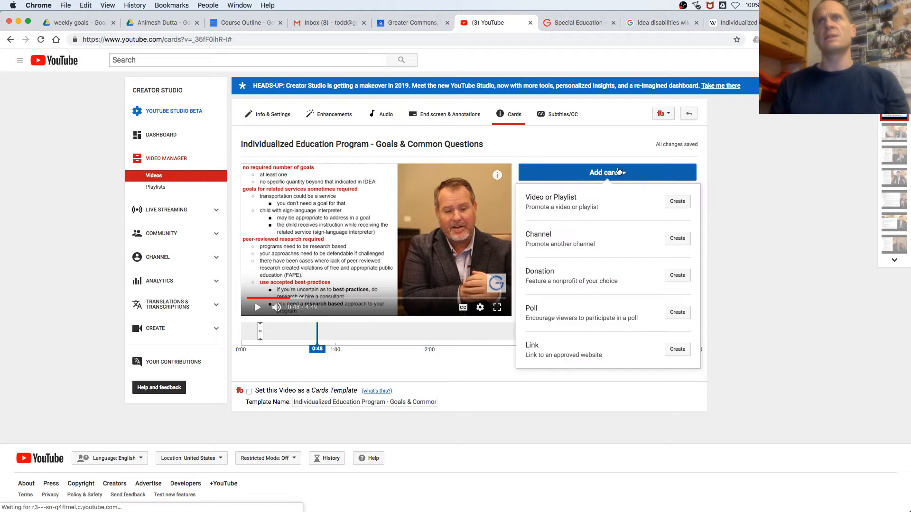
{"action": "left_click", "coordinate": [678, 349]}
{"action": "left_click", "coordinate": [568, 24]}
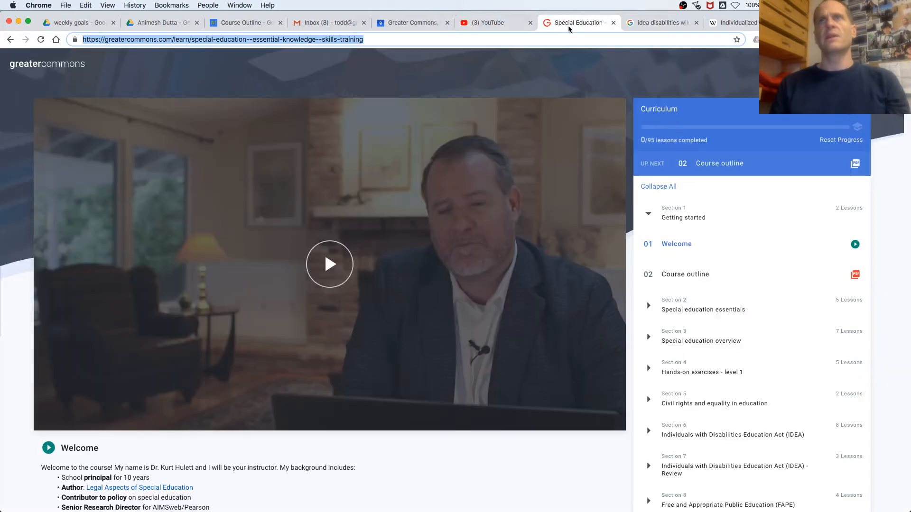
{"action": "left_click", "coordinate": [502, 20]}
{"action": "type", "text": "https://greatercommons.com/learn/special-education--essential-knowledge--skills-training"}
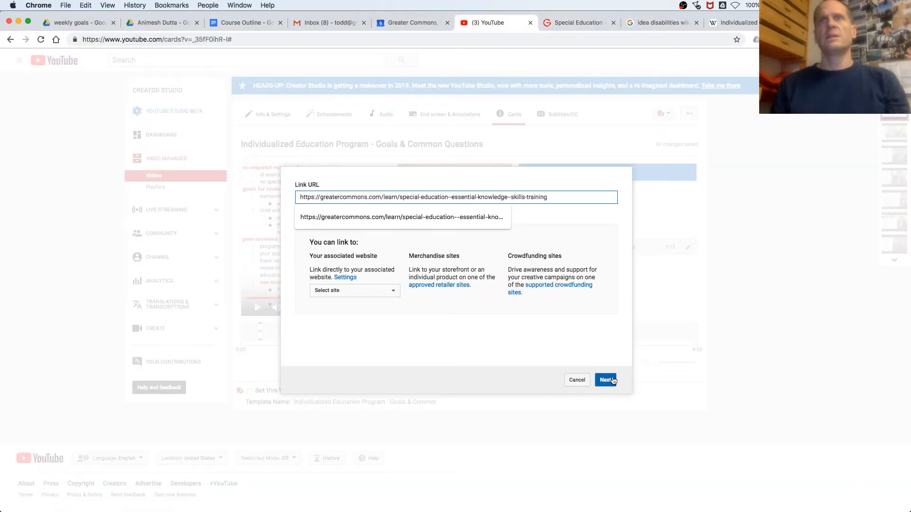
{"action": "left_click", "coordinate": [612, 380]}
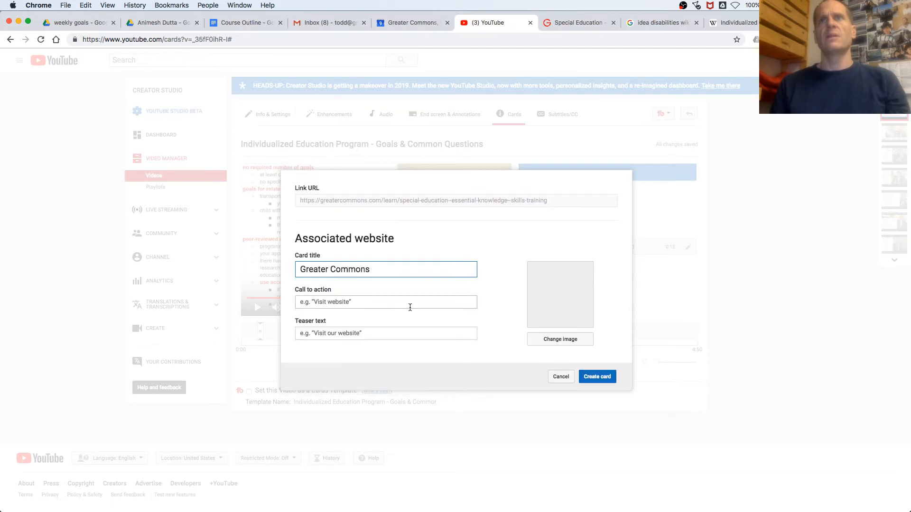
{"action": "key", "text": "super+a"}
{"action": "type", "text": "T"}
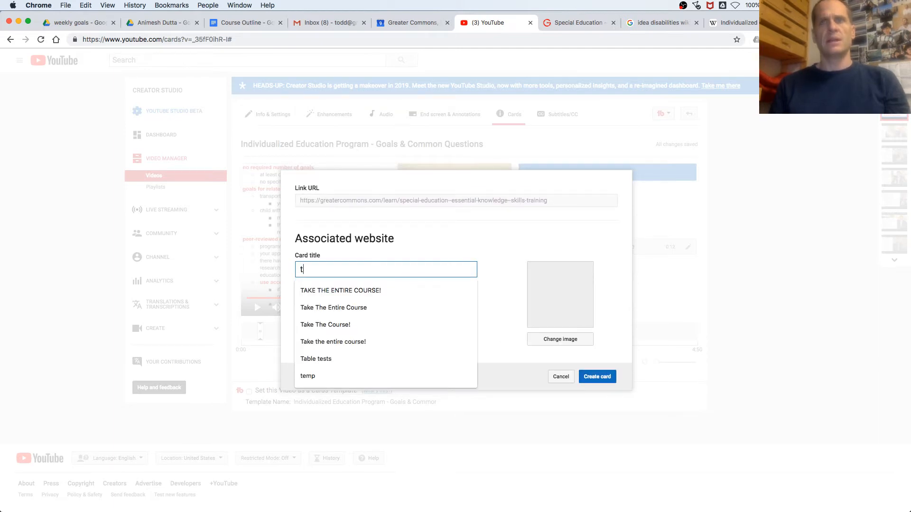
{"action": "left_click", "coordinate": [374, 294]}
{"action": "left_click", "coordinate": [393, 269]}
{"action": "key", "text": "super+a"}
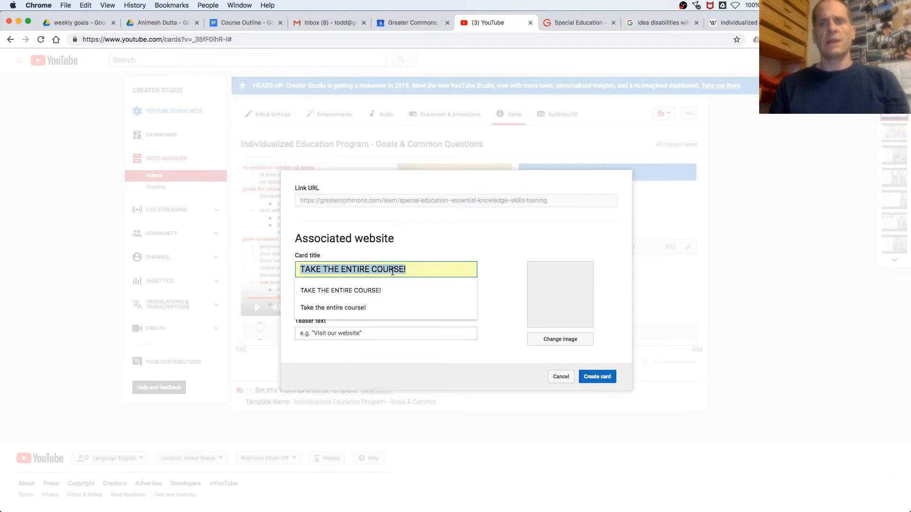
{"action": "key", "text": "BackSpace"}
- Set the second card's title, call to action and teaser text all to "Take The Entire Course"
{"action": "left_click", "coordinate": [403, 273]}
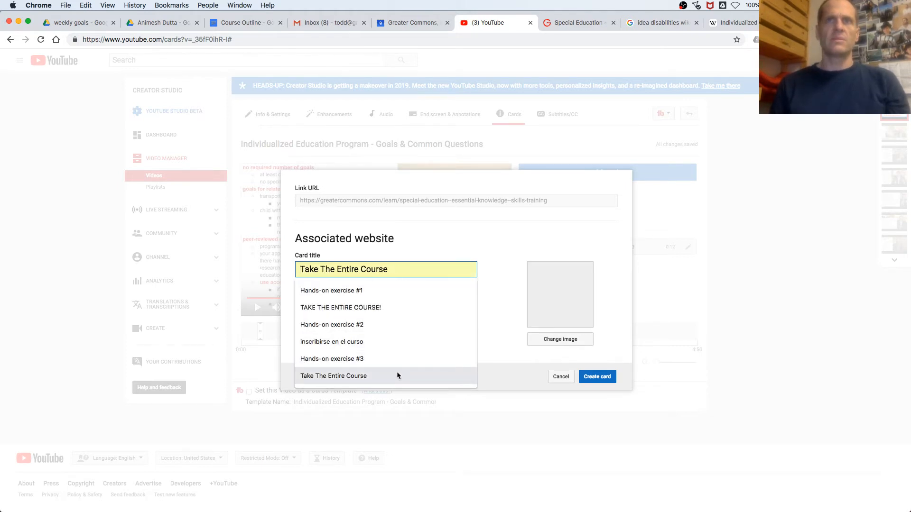
{"action": "left_click", "coordinate": [397, 376]}
{"action": "left_click", "coordinate": [399, 271]}
{"action": "key", "text": "super+a"}
{"action": "key", "text": "super+c"}
{"action": "left_click", "coordinate": [431, 274]}
{"action": "left_click", "coordinate": [415, 302]}
{"action": "key", "text": "super+v"}
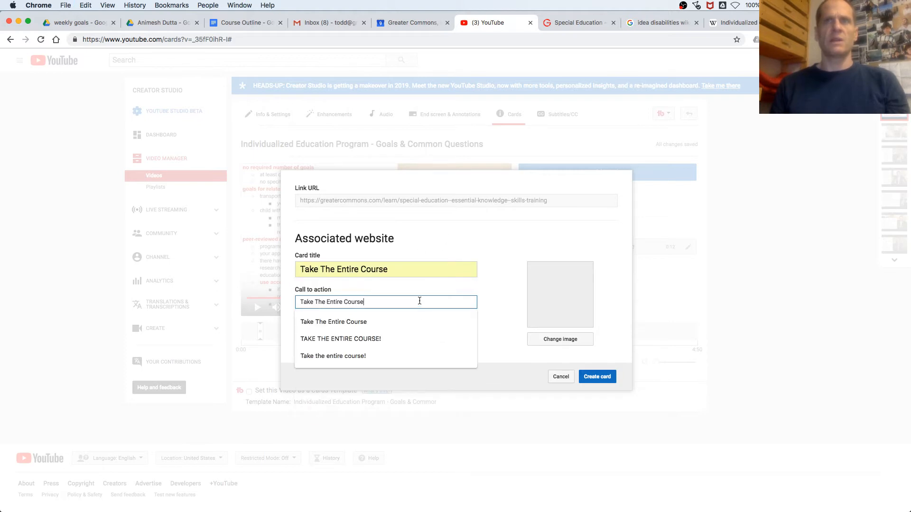
{"action": "left_click", "coordinate": [429, 335]}
{"action": "key", "text": "super+v"}
{"action": "left_click", "coordinate": [481, 347]}
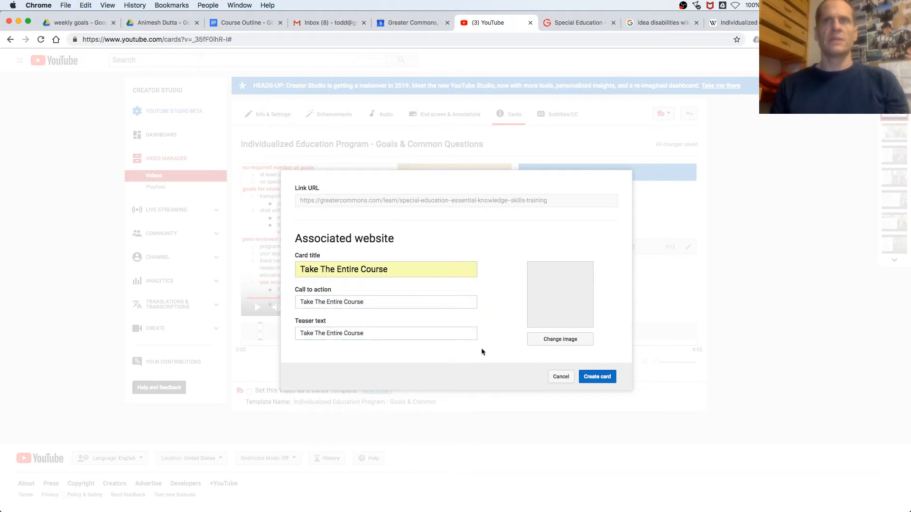
- Preview the desktop images, assign Screen Shot 2018-10-09 at 3.20.16 PM to the second card, and create the card
{"action": "left_click", "coordinate": [554, 341]}
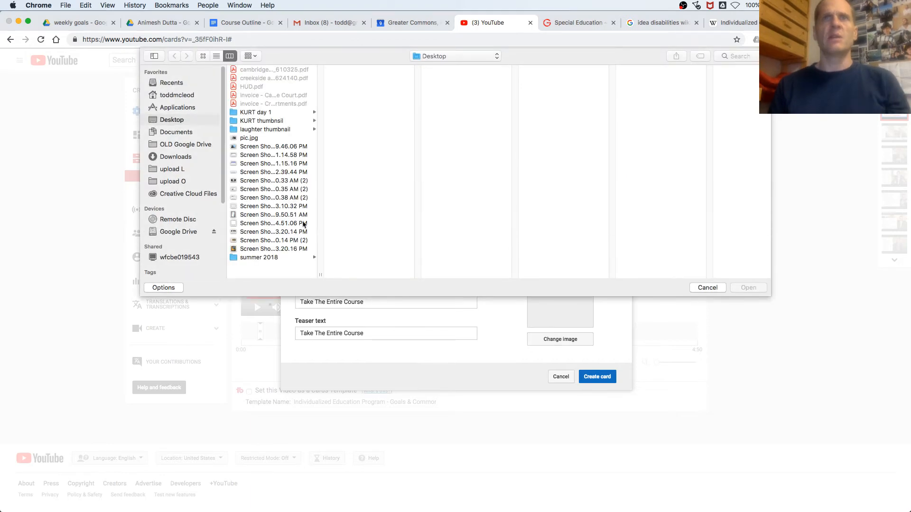
{"action": "left_click", "coordinate": [292, 241]}
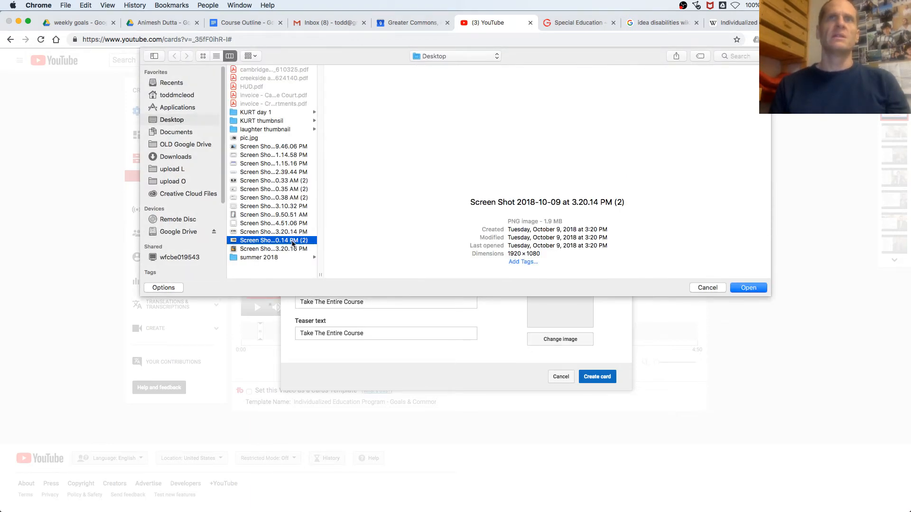
{"action": "left_click", "coordinate": [293, 249]}
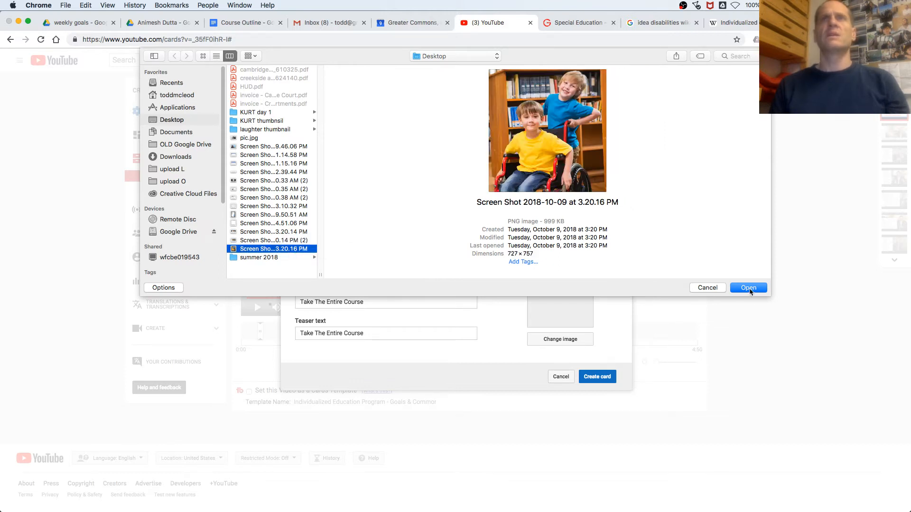
{"action": "left_click", "coordinate": [266, 139]}
{"action": "left_click", "coordinate": [273, 147]}
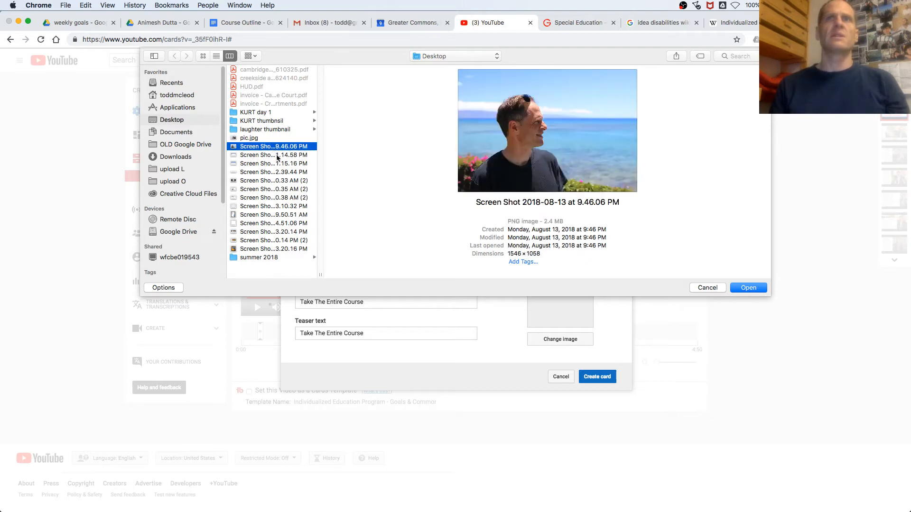
{"action": "left_click", "coordinate": [278, 155]}
{"action": "left_click", "coordinate": [279, 163]}
{"action": "left_click", "coordinate": [279, 190]}
{"action": "left_click", "coordinate": [282, 241]}
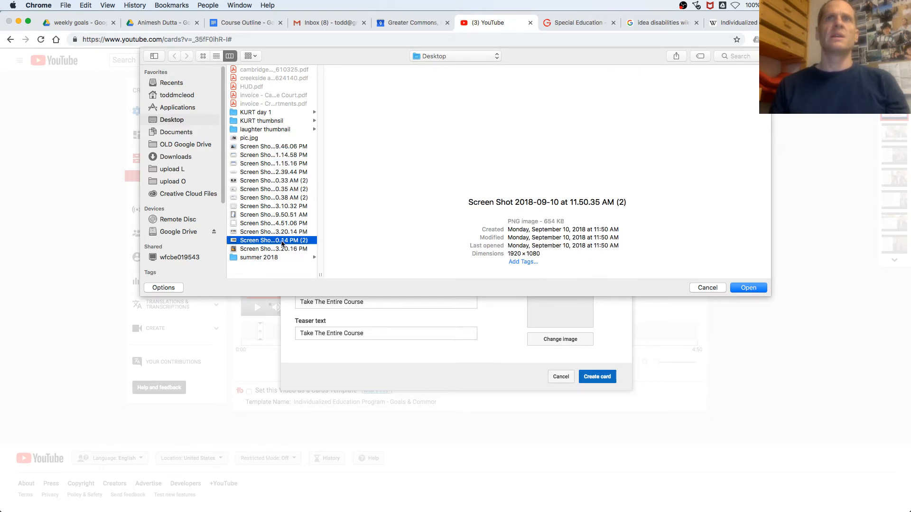
{"action": "left_click", "coordinate": [286, 250]}
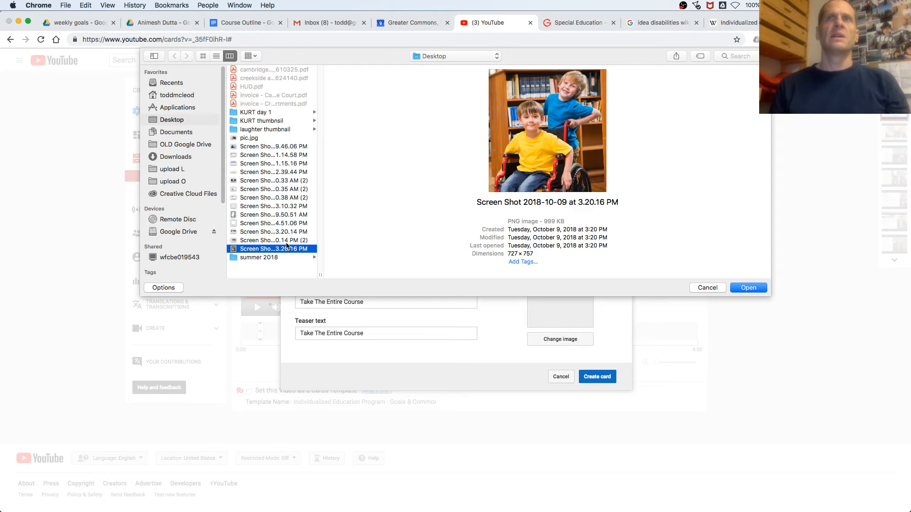
{"action": "left_click", "coordinate": [757, 286]}
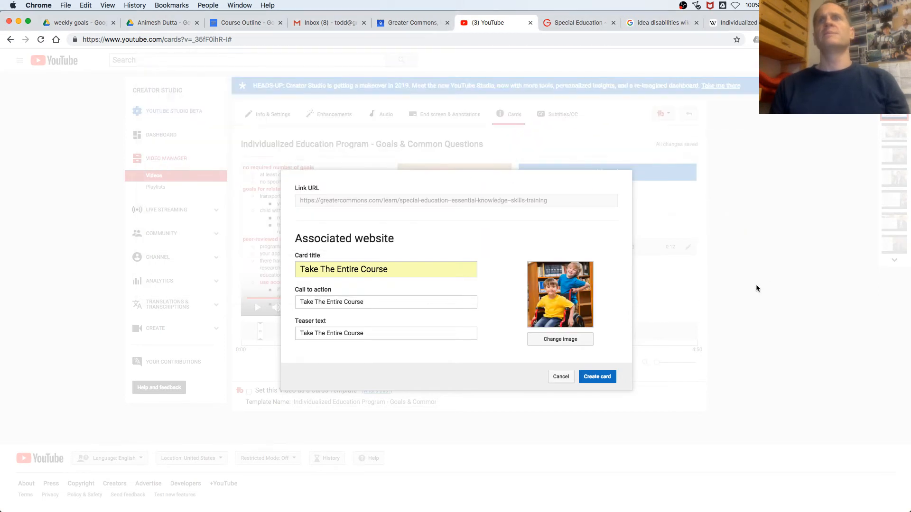
{"action": "left_click", "coordinate": [599, 377]}
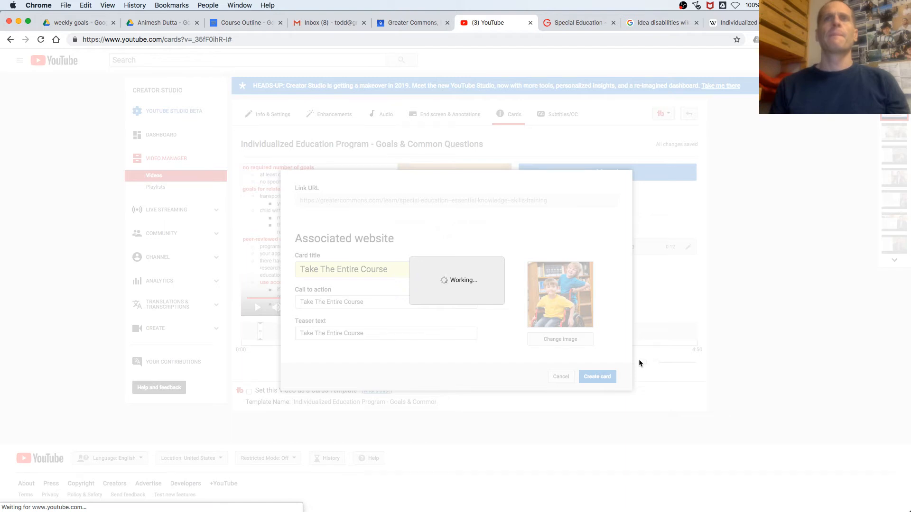
- Copy the course page address again and start a third link card to it at 1:11 in the video
{"action": "left_click", "coordinate": [583, 22]}
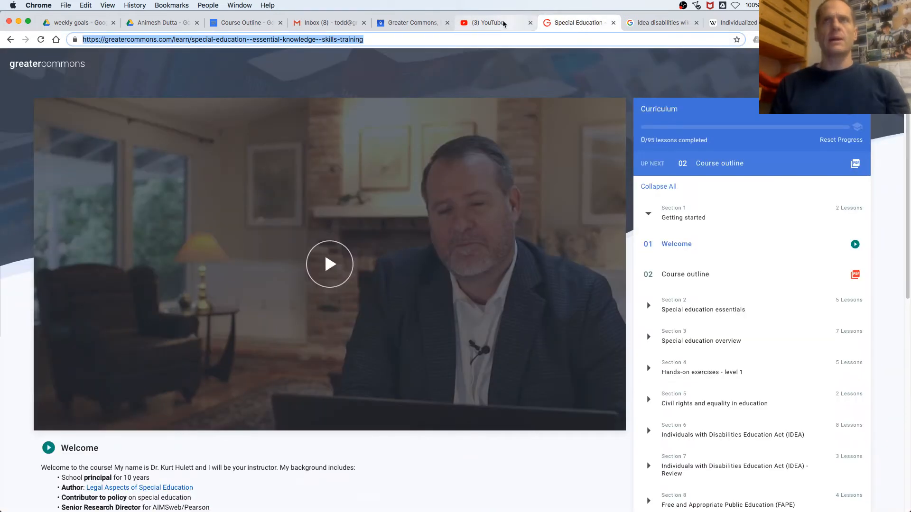
{"action": "left_click", "coordinate": [526, 22]}
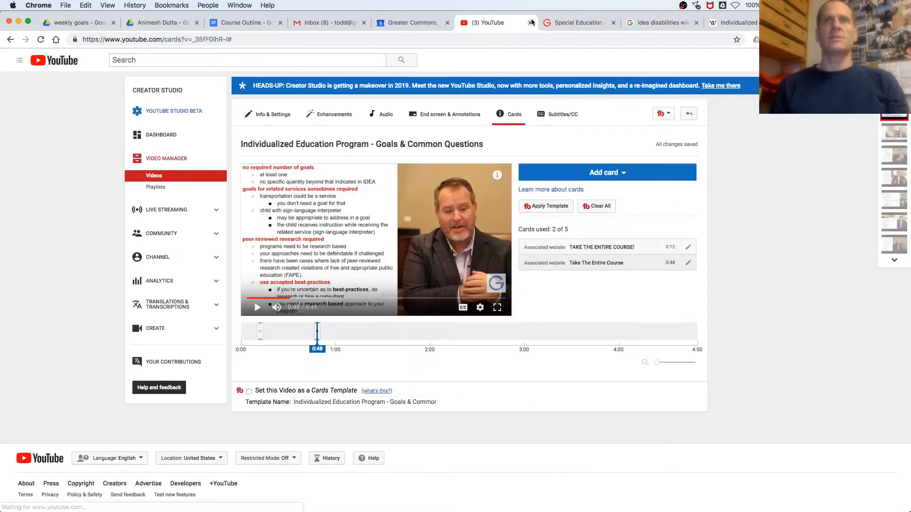
{"action": "left_click", "coordinate": [370, 336]}
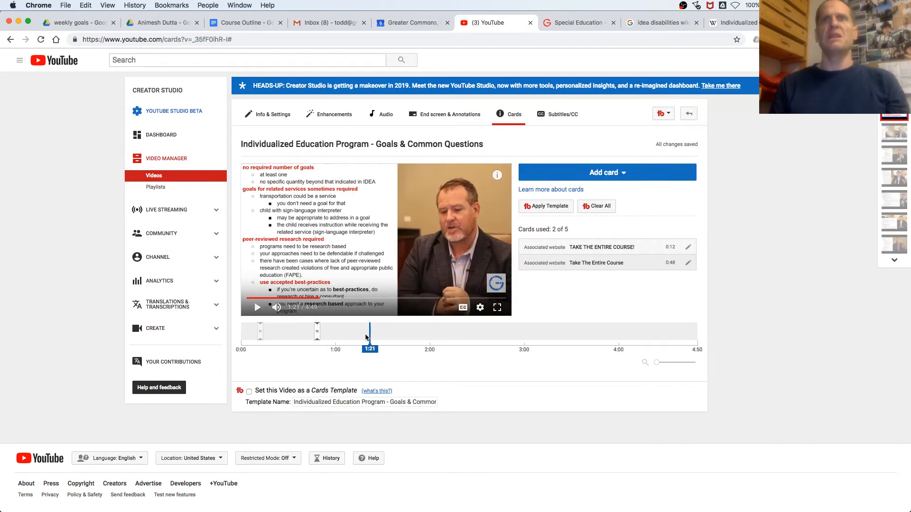
{"action": "left_click", "coordinate": [364, 337]}
{"action": "left_click", "coordinate": [359, 335]}
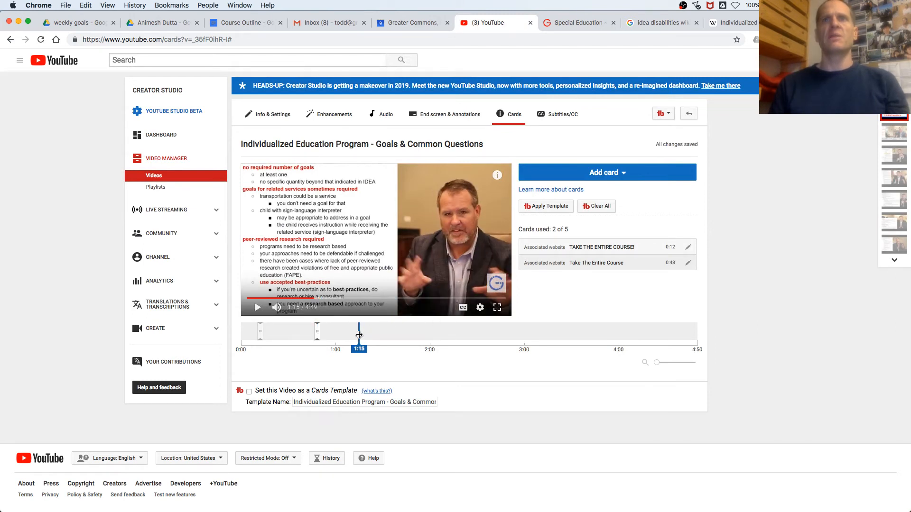
{"action": "left_click", "coordinate": [353, 337]}
{"action": "left_click", "coordinate": [617, 173]}
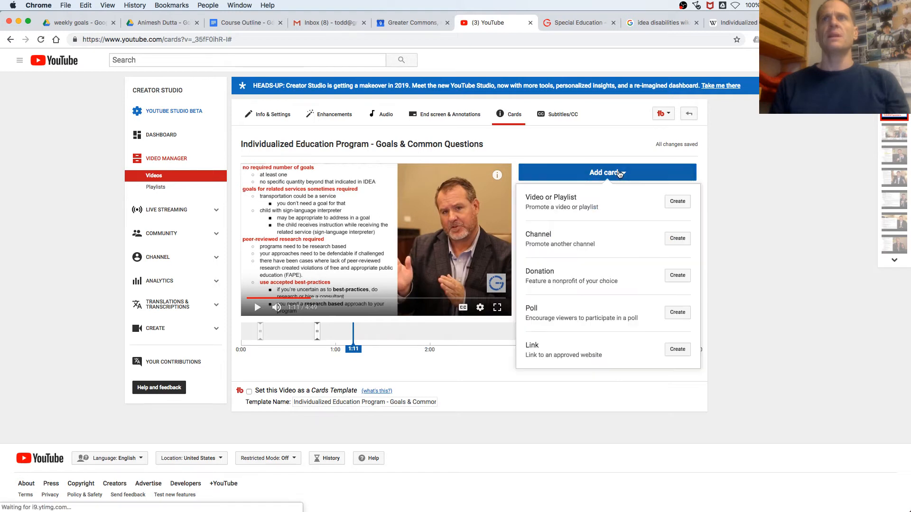
{"action": "left_click", "coordinate": [678, 350]}
{"action": "key", "text": "super+v"}
{"action": "left_click", "coordinate": [606, 380]}
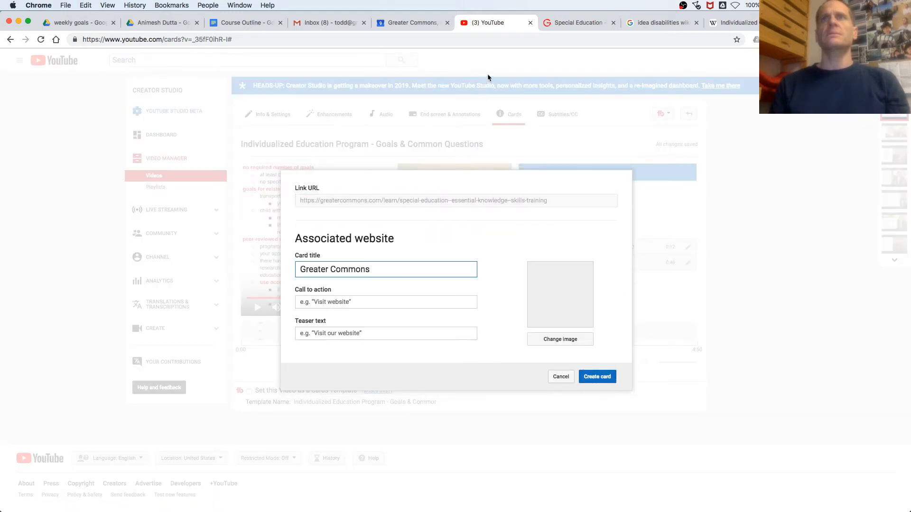
{"action": "left_click", "coordinate": [582, 23]}
{"action": "left_click", "coordinate": [503, 23]}
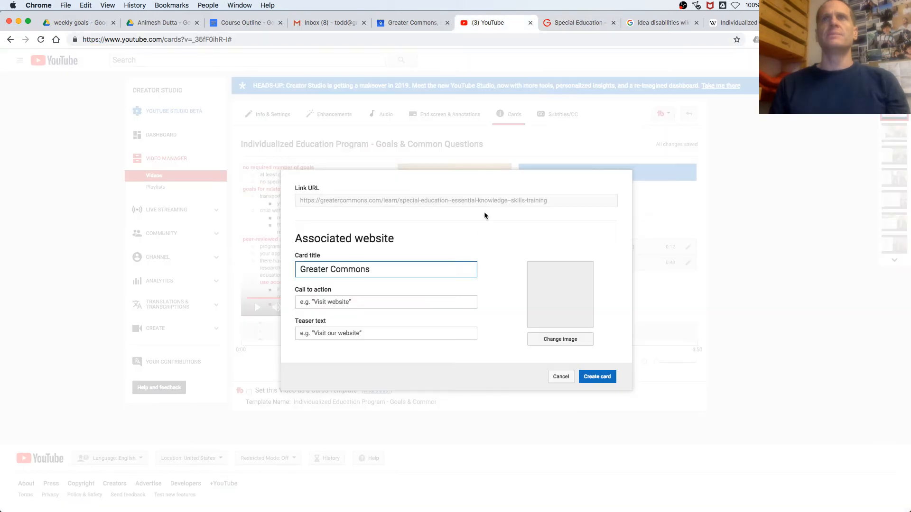
- Set the third card's title to "Join The Course!" from the previously used titles
{"action": "triple_click", "coordinate": [456, 268]}
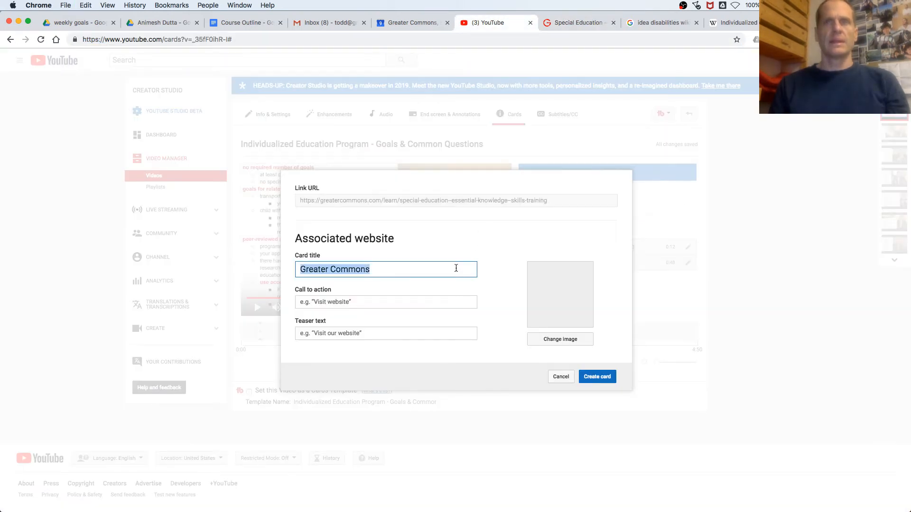
{"action": "key", "text": "BackSpace"}
{"action": "type", "text": "JOIN"}
{"action": "key", "text": "BackSpace"}
{"action": "key", "text": "BackSpace"}
{"action": "key", "text": "BackSpace"}
{"action": "key", "text": "BackSpace"}
{"action": "type", "text": "oin"}
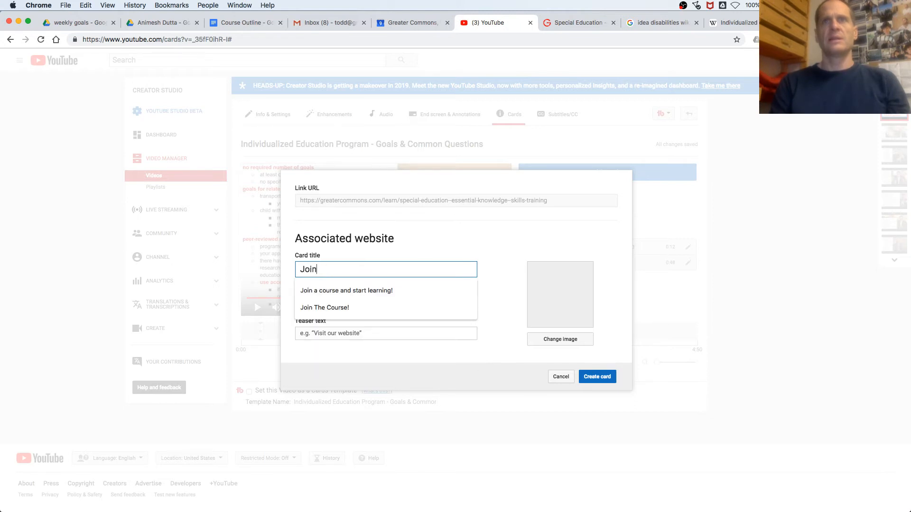
{"action": "key", "text": "Down"}
{"action": "key", "text": "Down"}
{"action": "key", "text": "Return"}
- Copy the third card's title, "Join The Course!", into its call to action and teaser text
{"action": "triple_click", "coordinate": [467, 269]}
{"action": "key", "text": "super+c"}
{"action": "left_click", "coordinate": [441, 301]}
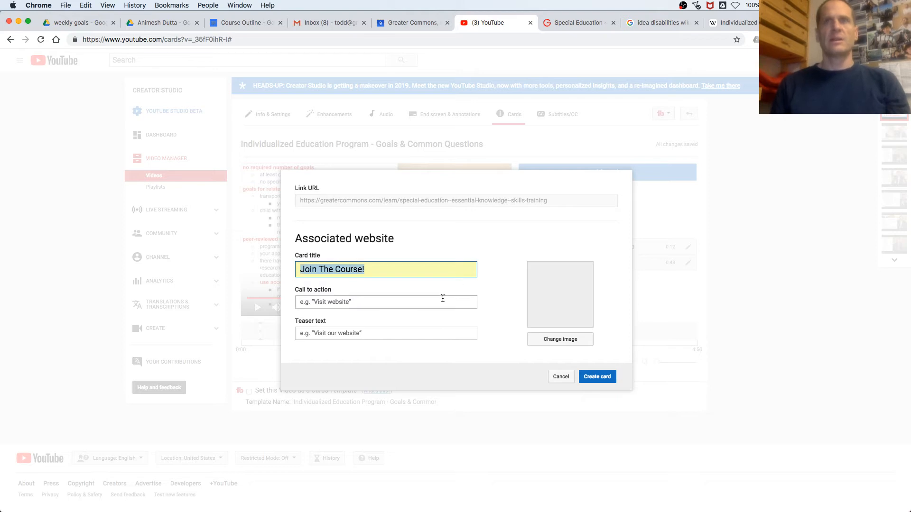
{"action": "key", "text": "super+v"}
{"action": "left_click", "coordinate": [499, 304]}
{"action": "left_click", "coordinate": [446, 328]}
{"action": "key", "text": "super+v"}
- Create the third card with the desktop screenshot ending in 3.20.16 PM and move it to 1:15 in the video
{"action": "left_click", "coordinate": [561, 339]}
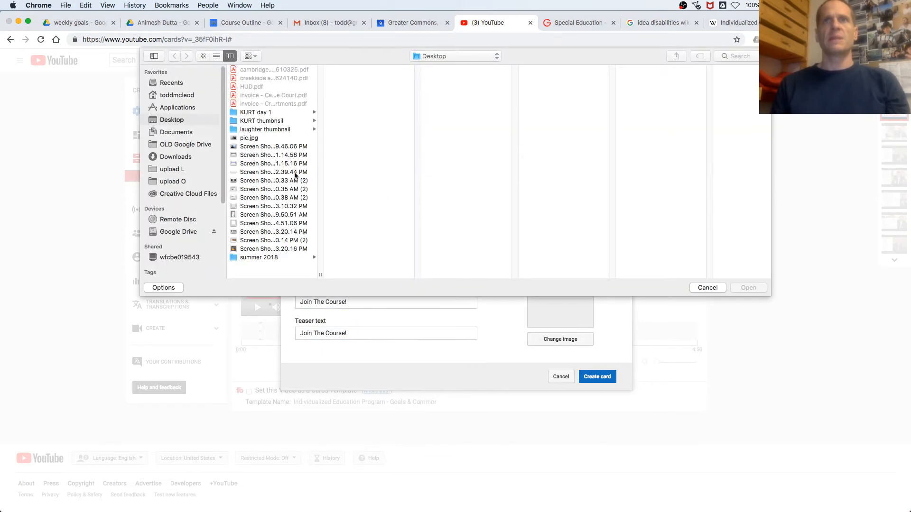
{"action": "double_click", "coordinate": [290, 248]}
{"action": "left_click", "coordinate": [599, 378]}
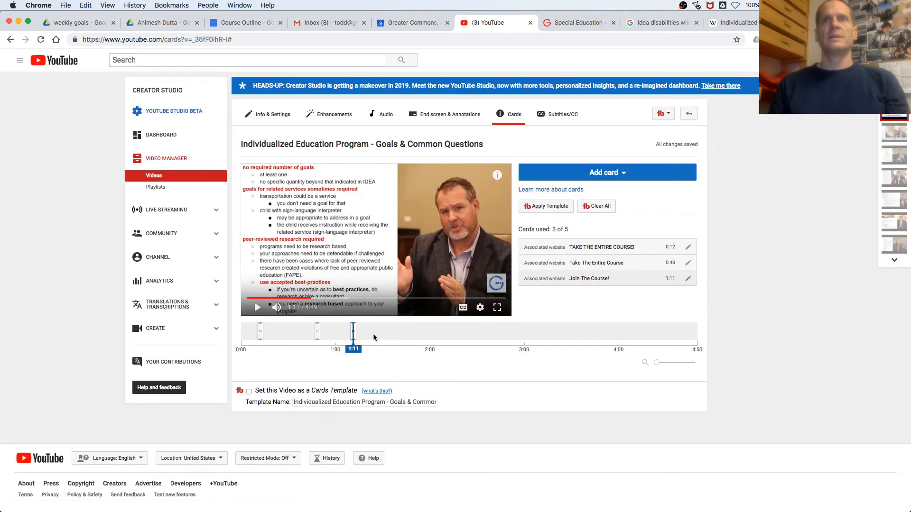
{"action": "left_click_drag", "start_coordinate": [354, 335], "coordinate": [361, 334]}
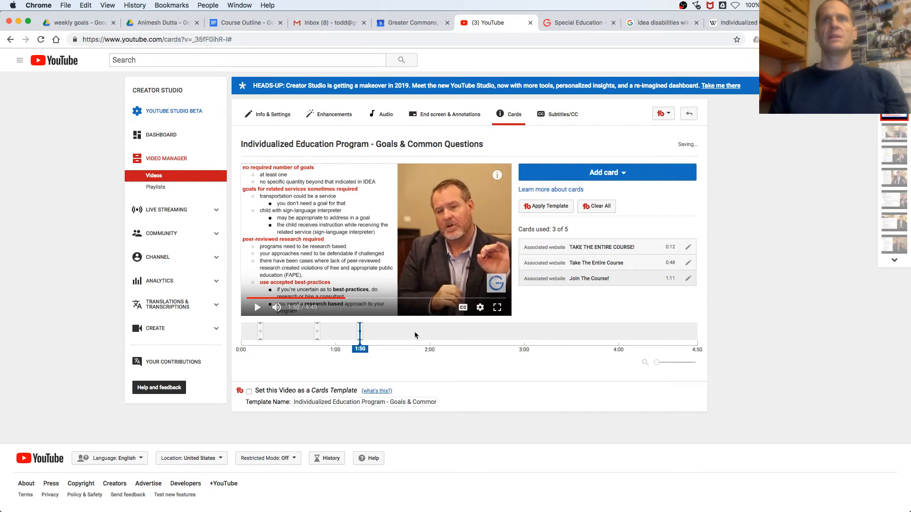
- Start a fourth link card at 1:44 using the copied Special Education course page address and clear its default title
{"action": "left_click", "coordinate": [414, 332]}
{"action": "left_click", "coordinate": [401, 335]}
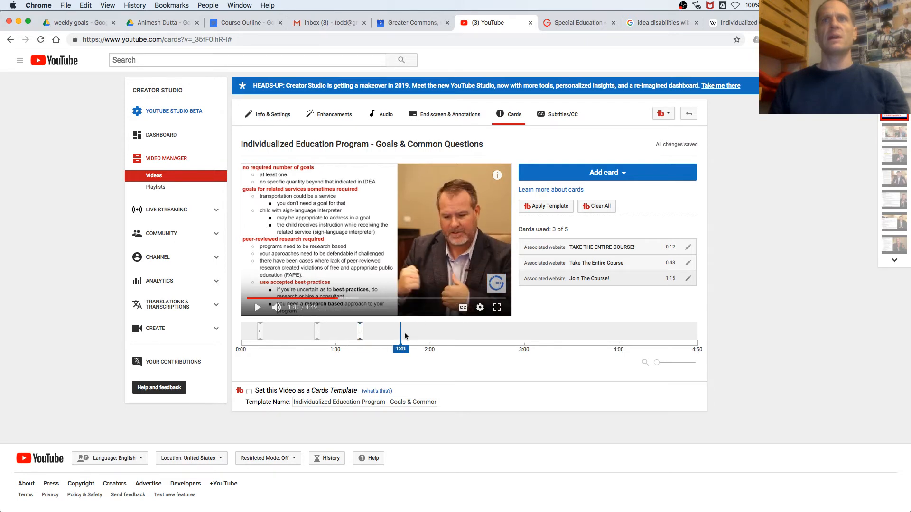
{"action": "left_click", "coordinate": [406, 335]}
{"action": "left_click", "coordinate": [634, 173]}
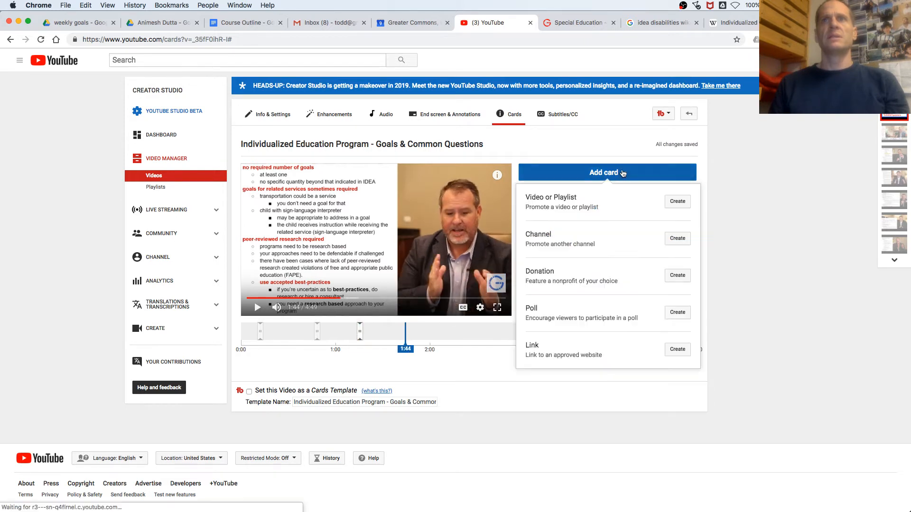
{"action": "left_click", "coordinate": [689, 351]}
{"action": "left_click", "coordinate": [579, 22]}
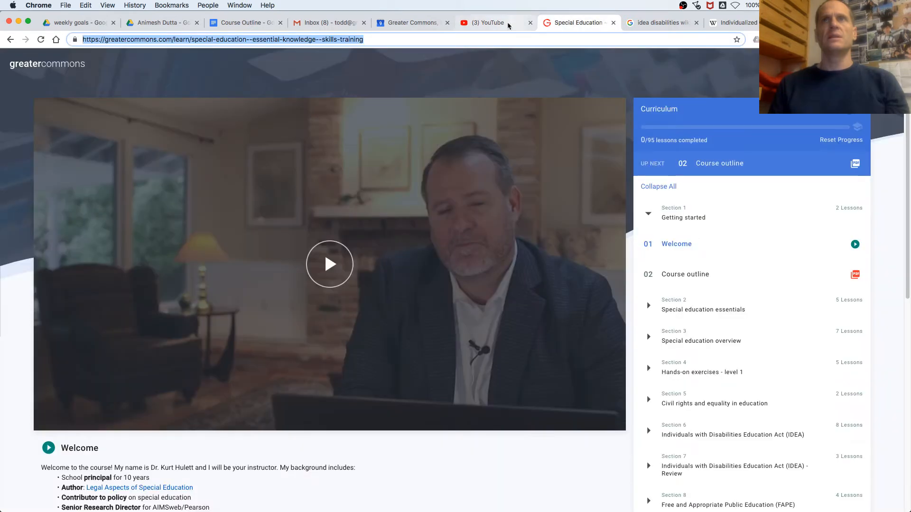
{"action": "left_click", "coordinate": [488, 22]}
{"action": "key", "text": "super+v"}
{"action": "key", "text": "Return"}
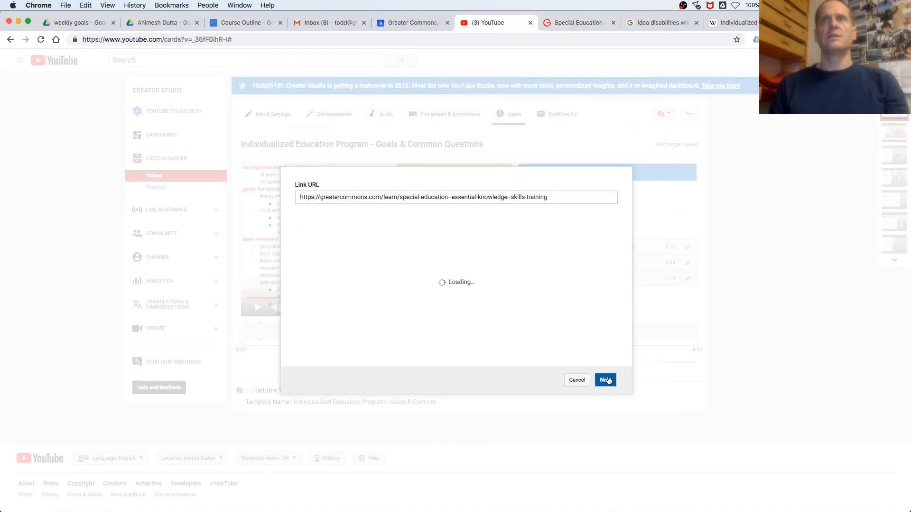
{"action": "triple_click", "coordinate": [386, 272]}
{"action": "key", "text": "BackSpace"}
{"action": "type", "text": "L"}
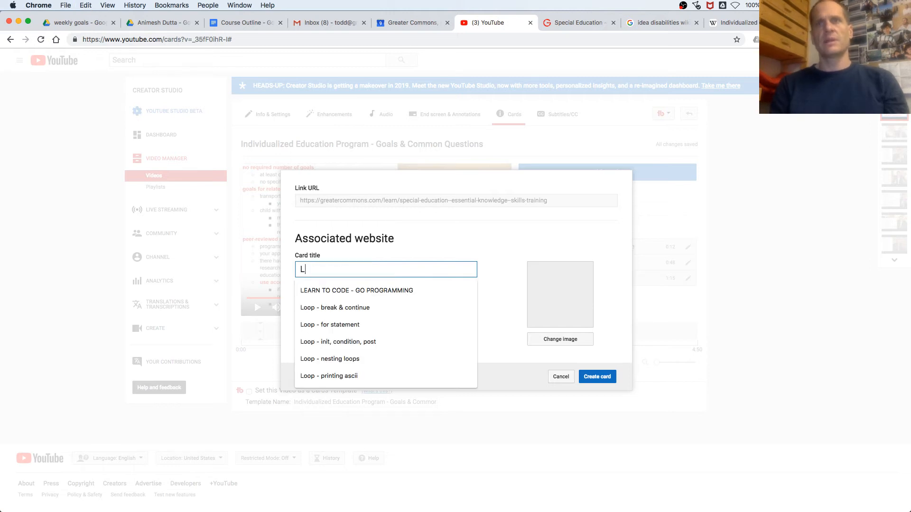
{"action": "type", "text": "ea"}
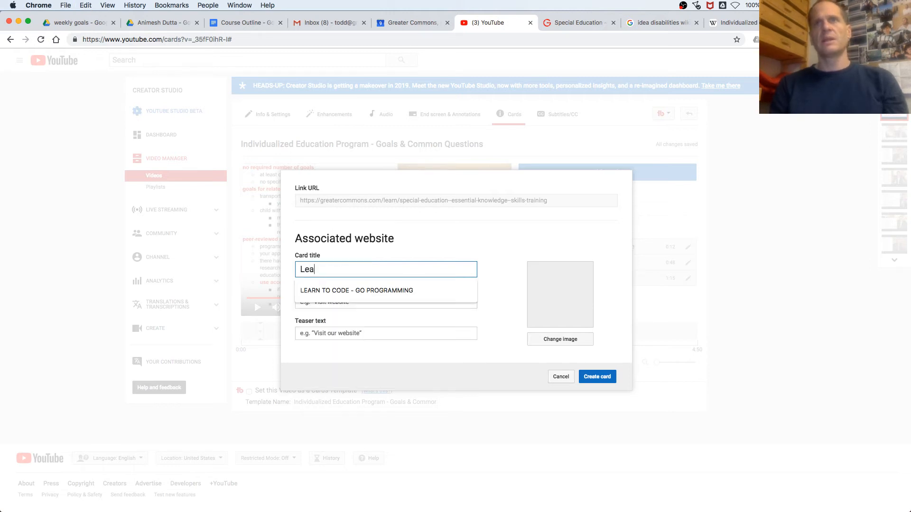
{"action": "key", "text": "BackSpace"}
{"action": "key", "text": "BackSpace"}
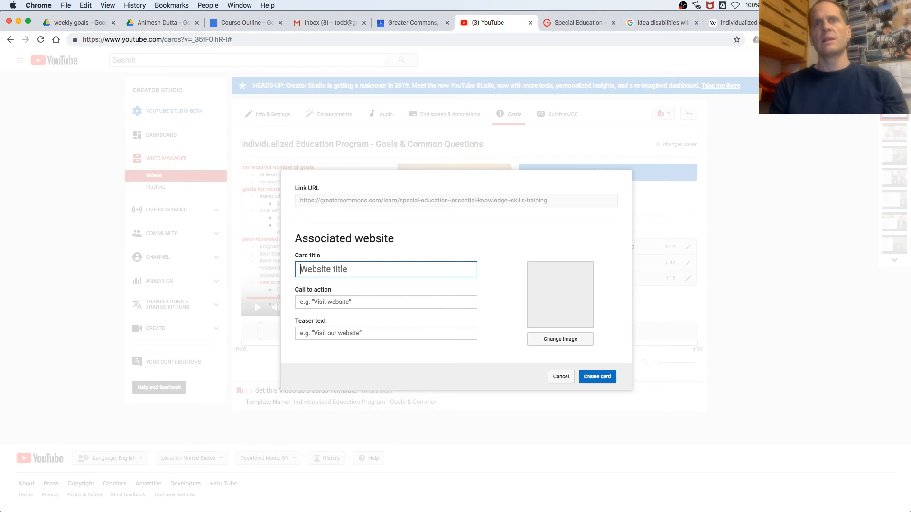
{"action": "left_click", "coordinate": [371, 278]}
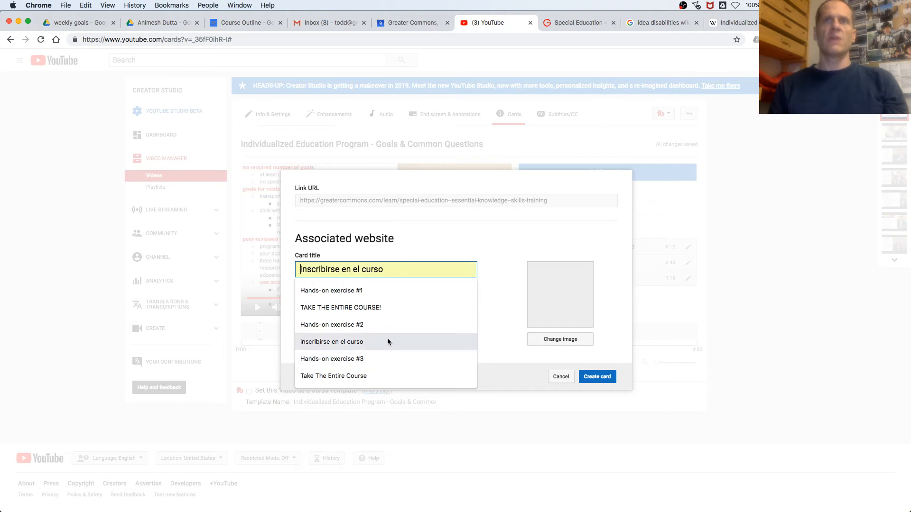
{"action": "left_click", "coordinate": [437, 271]}
{"action": "left_click", "coordinate": [437, 271]}
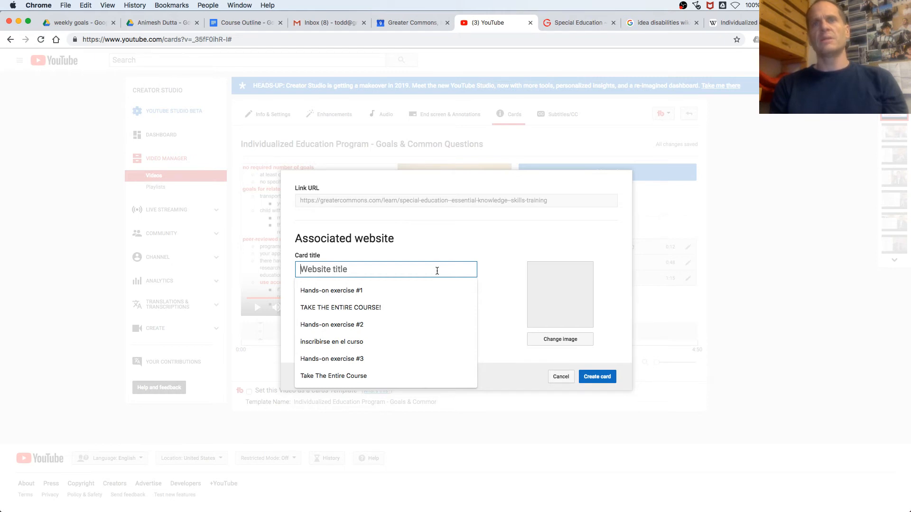
{"action": "type", "text": "Learn"}
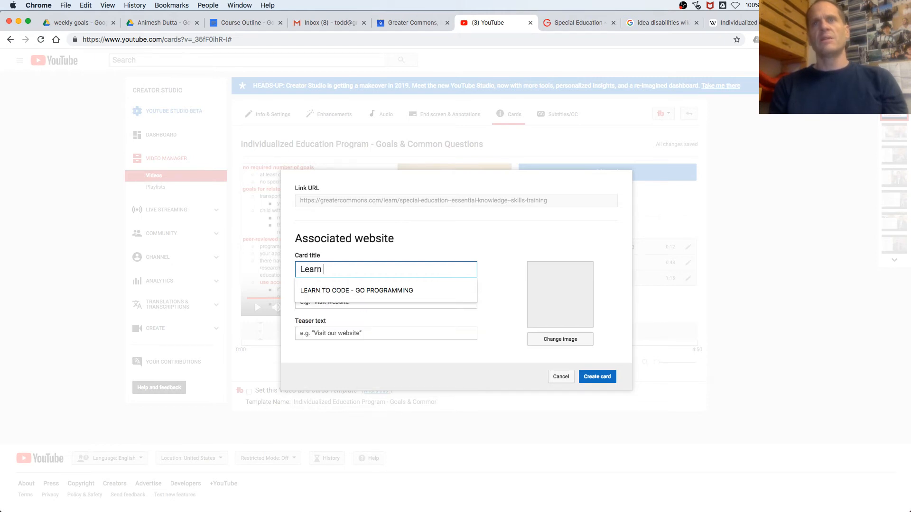
{"action": "key", "text": "BackSpace"}
{"action": "key", "text": "BackSpace"}
- Set the fourth card's title, call to action and teaser text all to "View the entire course!"
{"action": "type", "text": "V"}
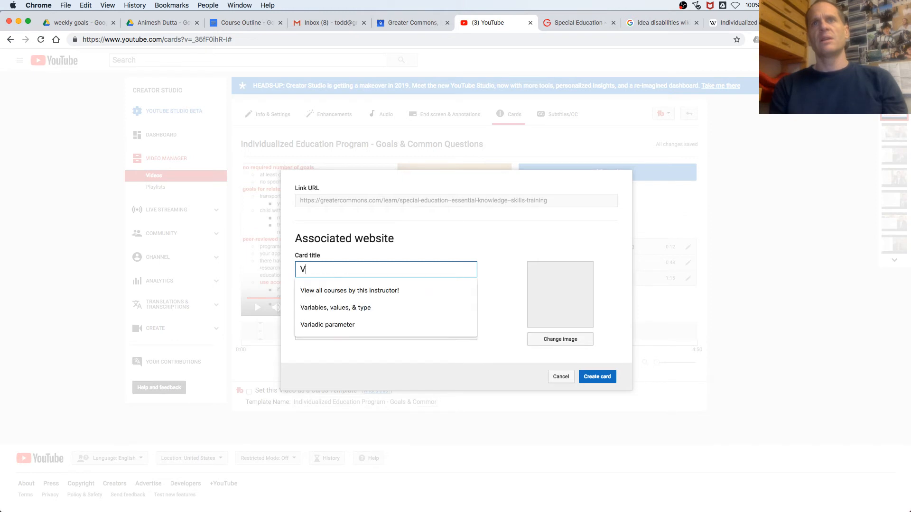
{"action": "type", "text": "iew the entire course!"}
{"action": "key", "text": "super+a"}
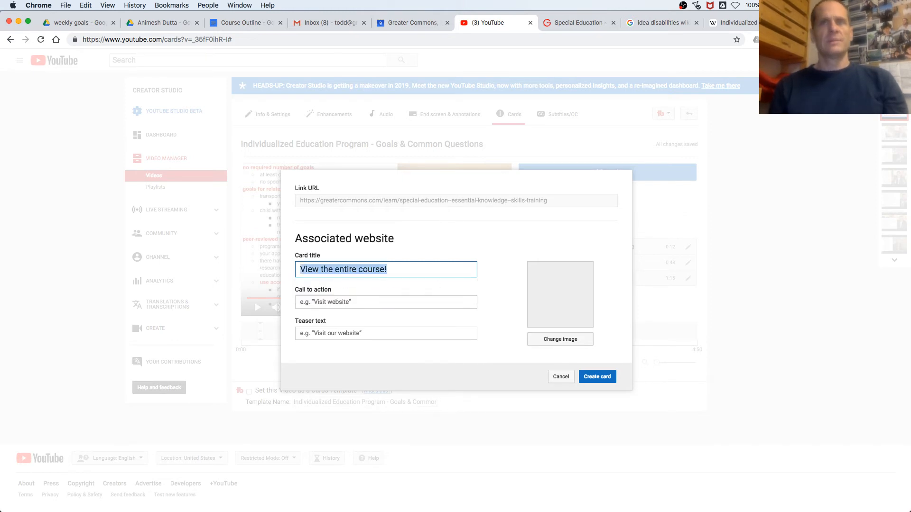
{"action": "key", "text": "super+c"}
{"action": "left_click", "coordinate": [423, 302]}
{"action": "key", "text": "super+v"}
{"action": "left_click", "coordinate": [423, 334]}
{"action": "key", "text": "super+v"}
- Assign the desktop screenshot ending in 3.20.16 PM to the fourth card and create the card
{"action": "left_click", "coordinate": [574, 341]}
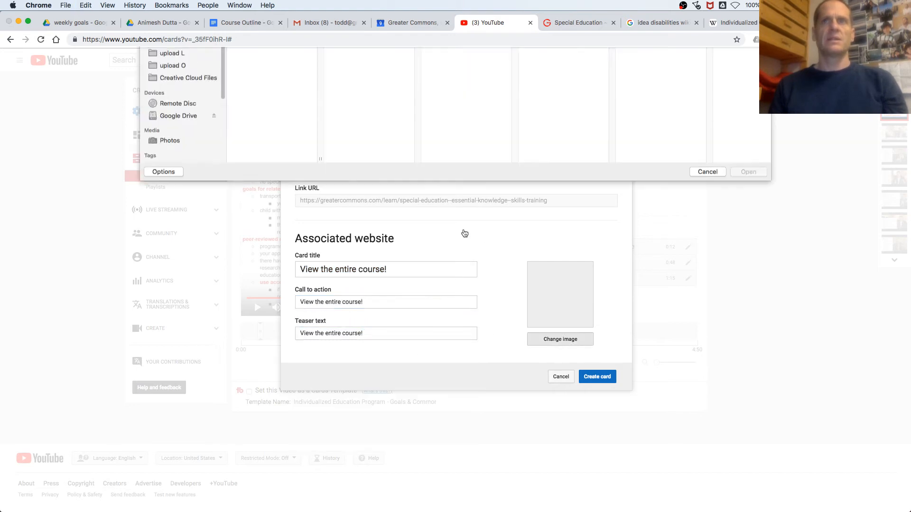
{"action": "double_click", "coordinate": [277, 249]}
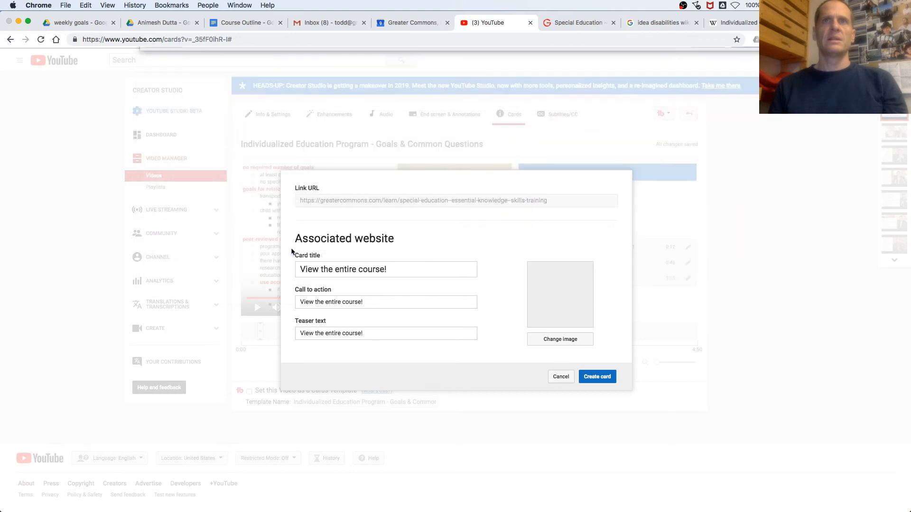
{"action": "left_click", "coordinate": [598, 377]}
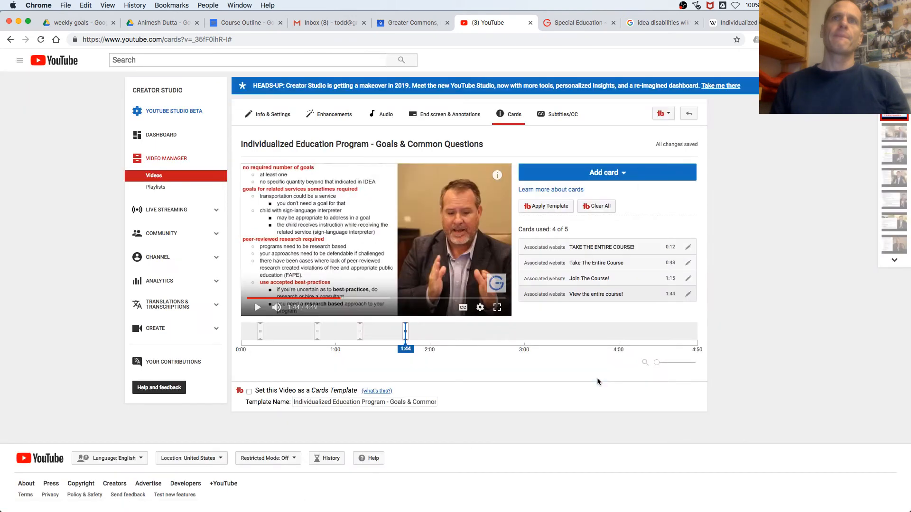
- Start a fifth link card at 2:18 in the video using the copied Special Education course page address
{"action": "left_click", "coordinate": [458, 334]}
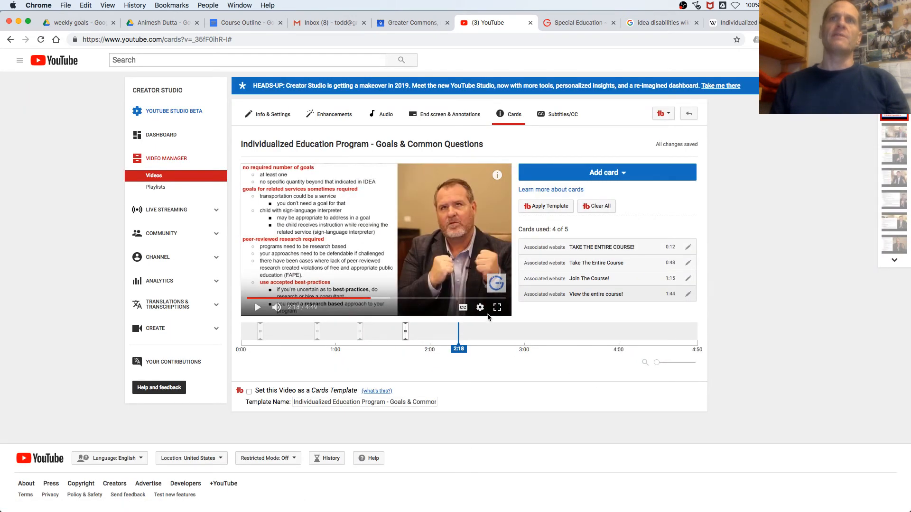
{"action": "left_click", "coordinate": [604, 172]}
{"action": "left_click", "coordinate": [677, 350]}
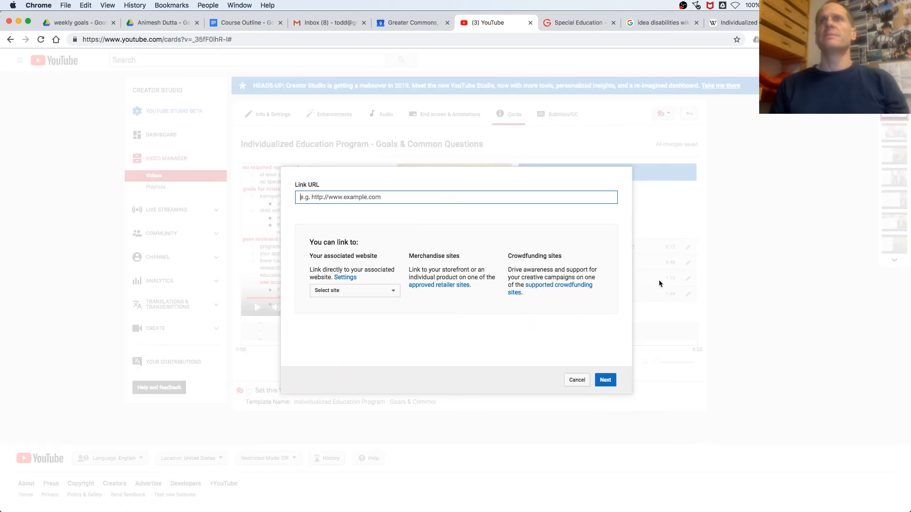
{"action": "left_click", "coordinate": [577, 23]}
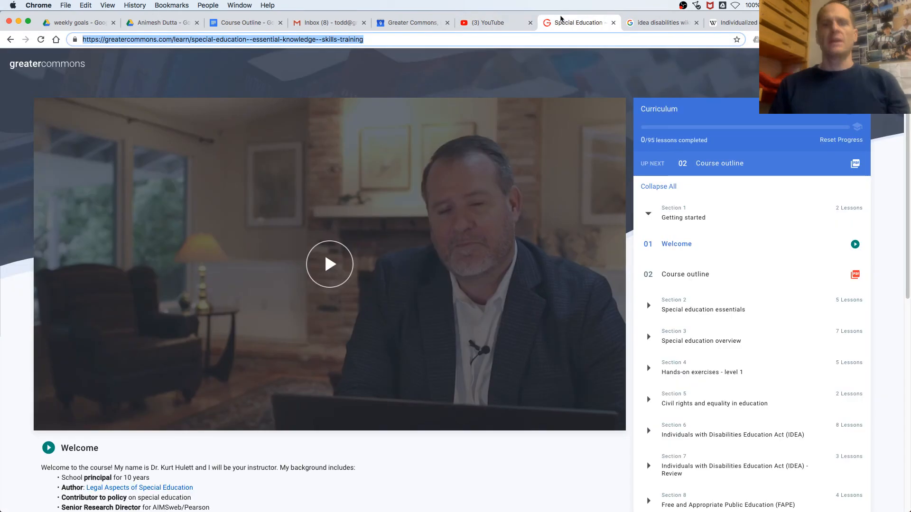
{"action": "left_click", "coordinate": [481, 22]}
{"action": "key", "text": "super+v"}
{"action": "left_click", "coordinate": [606, 380]}
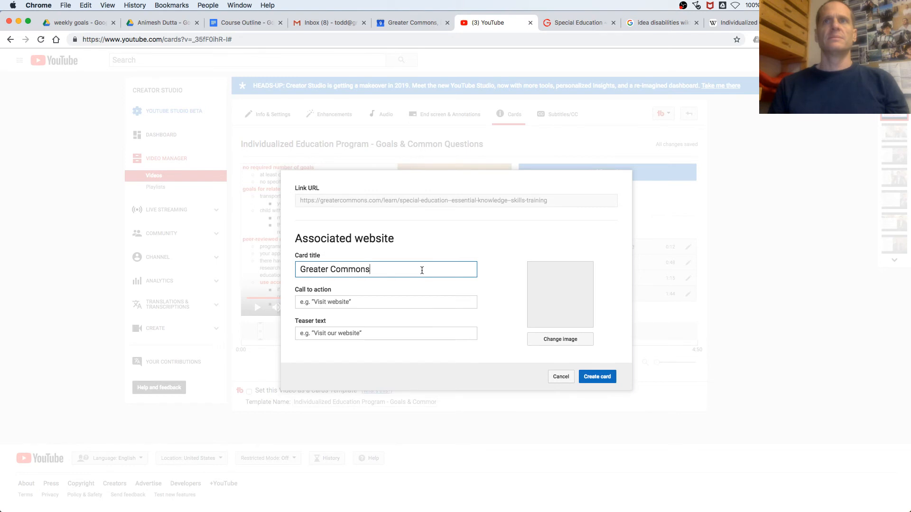
- Assign the desktop screenshot ending in 3.20.16 PM to the fifth card and set its title to "Take The Course!"
{"action": "left_click", "coordinate": [563, 341]}
{"action": "double_click", "coordinate": [272, 249]}
{"action": "triple_click", "coordinate": [361, 270]}
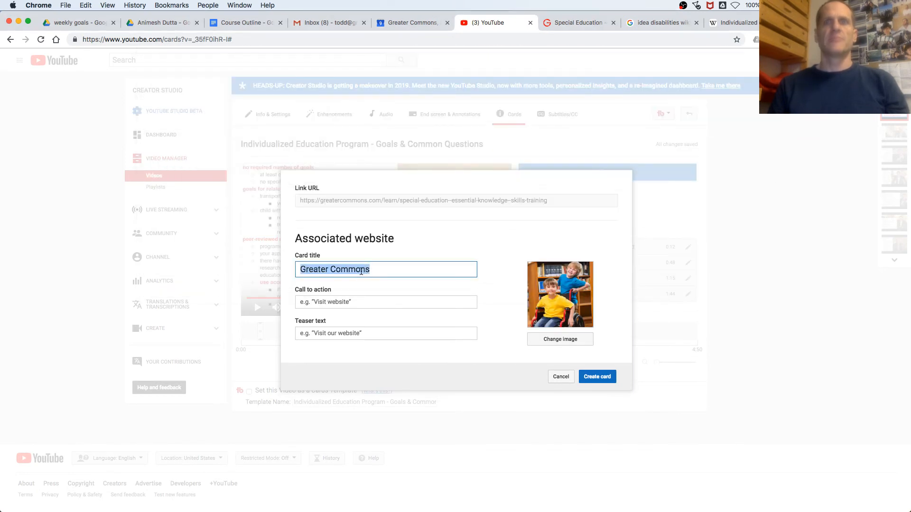
{"action": "type", "text": "Tak"}
{"action": "key", "text": "Down"}
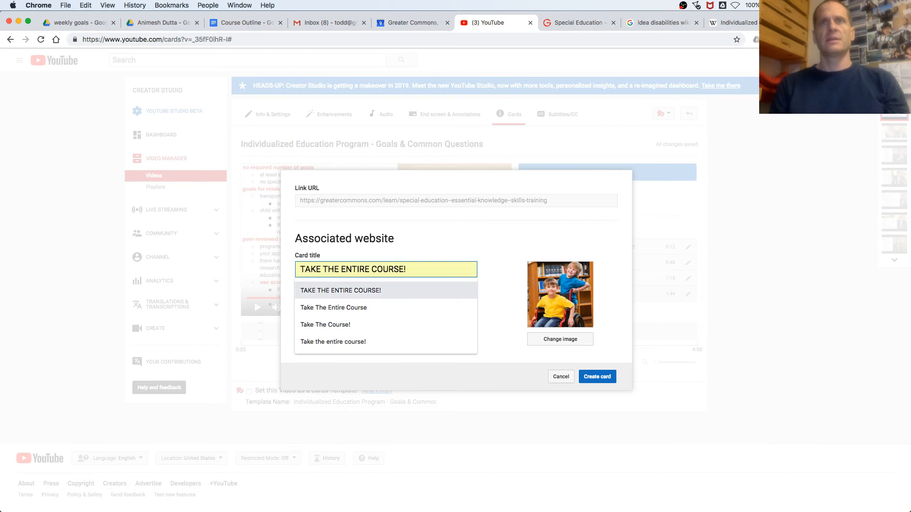
{"action": "key", "text": "Down"}
{"action": "key", "text": "Down"}
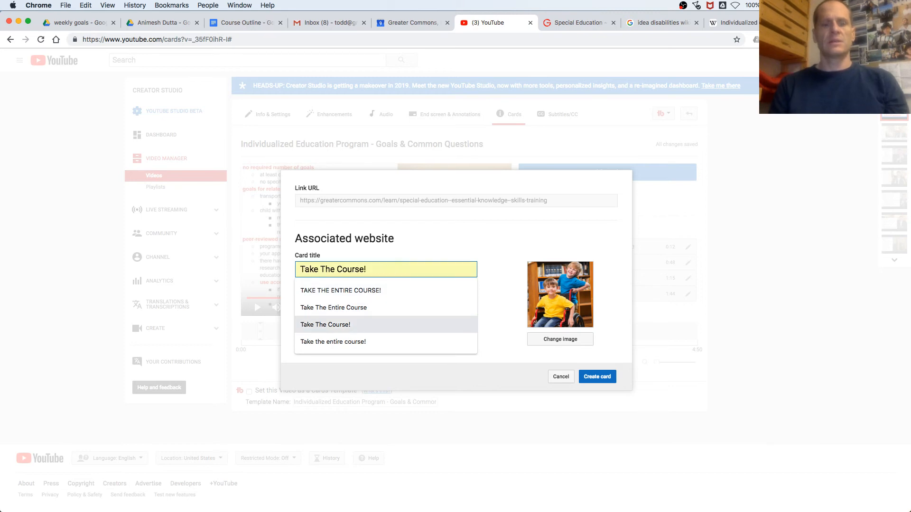
{"action": "left_click", "coordinate": [412, 271]}
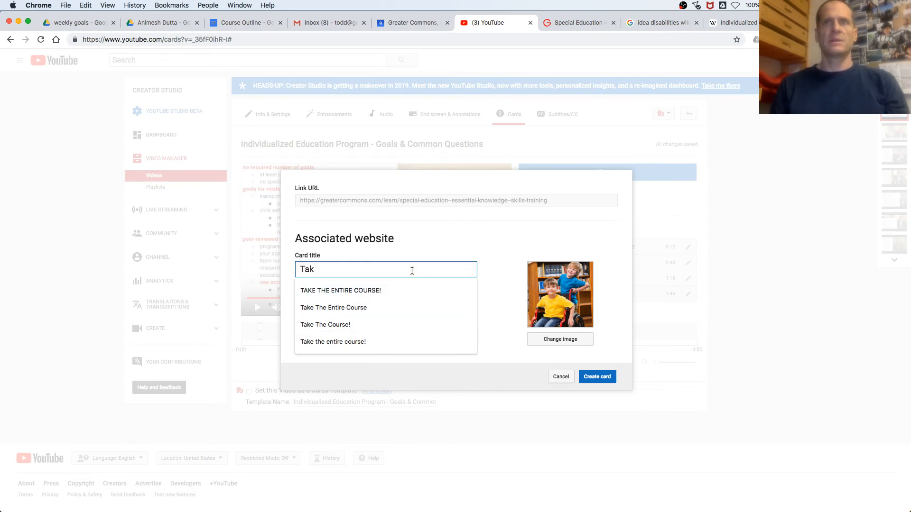
{"action": "left_click", "coordinate": [391, 325]}
- Copy "Take The Course!" into the fifth card's call to action and teaser text, and create the card
{"action": "key", "text": "super+a"}
{"action": "key", "text": "super+c"}
{"action": "left_click", "coordinate": [382, 303]}
{"action": "key", "text": "super+v"}
{"action": "left_click", "coordinate": [431, 333]}
{"action": "key", "text": "super+v"}
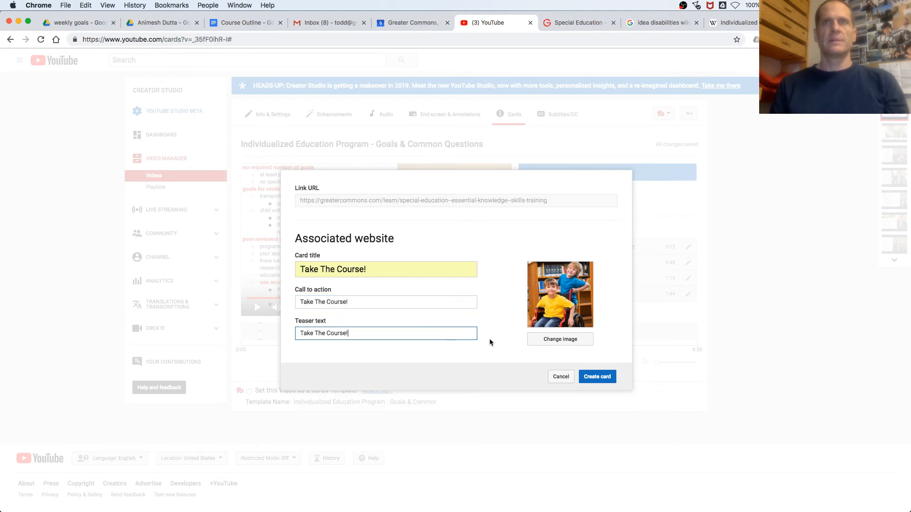
{"action": "left_click", "coordinate": [586, 376]}
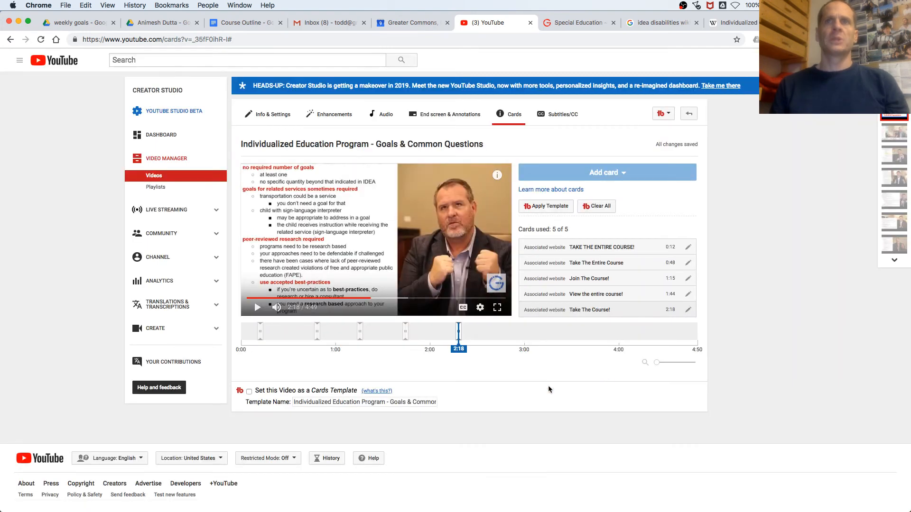
- Set this video as a cards template and name the template "SPED cards"
{"action": "left_click", "coordinate": [250, 392]}
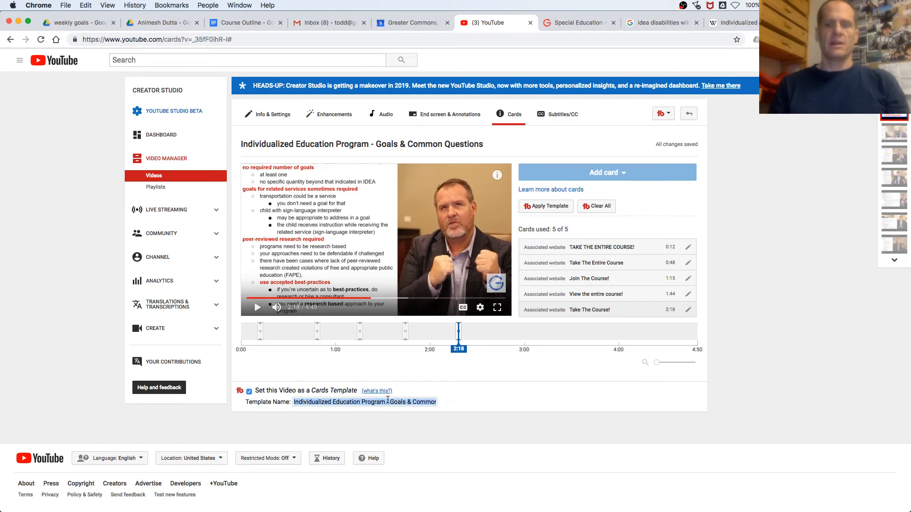
{"action": "type", "text": "SPED cards"}
{"action": "key", "text": "Return"}
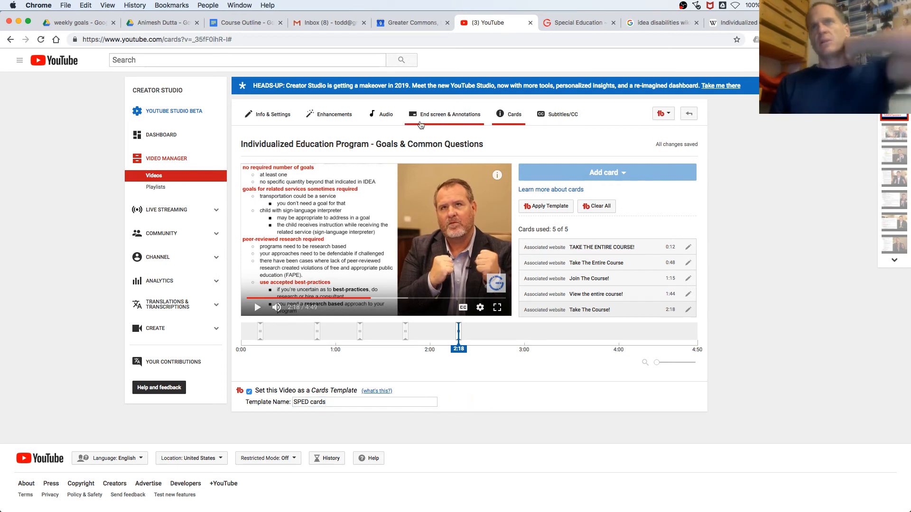
- Apply the "SPED end screen" template with all three elements to the video's end screen and reload the page
{"action": "left_click", "coordinate": [445, 118]}
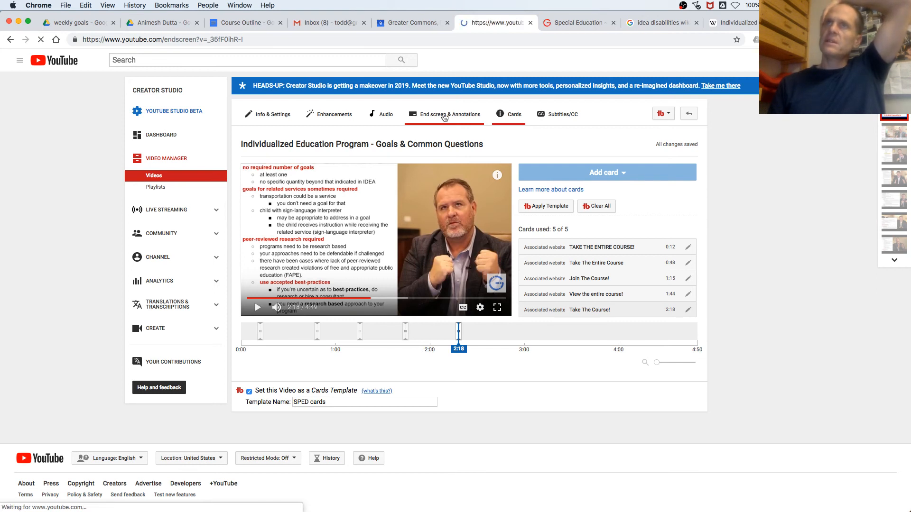
{"action": "left_click", "coordinate": [661, 114]}
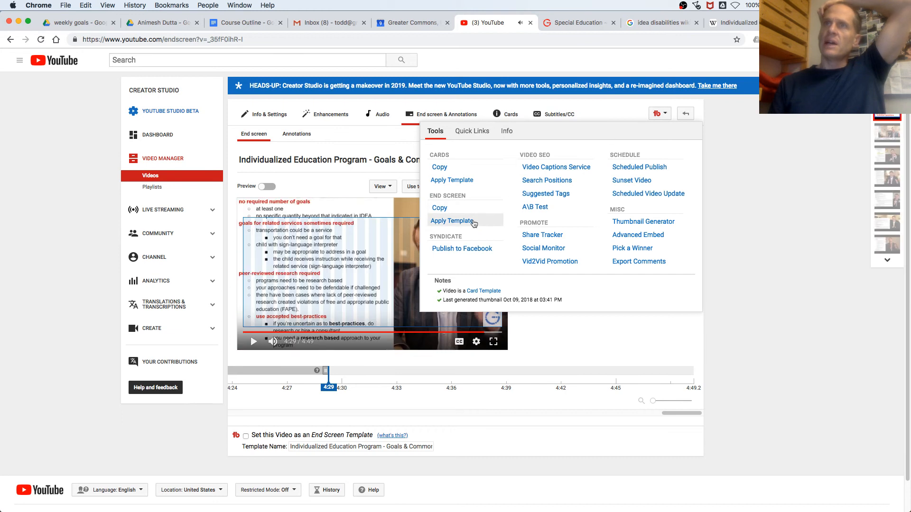
{"action": "left_click", "coordinate": [457, 223]}
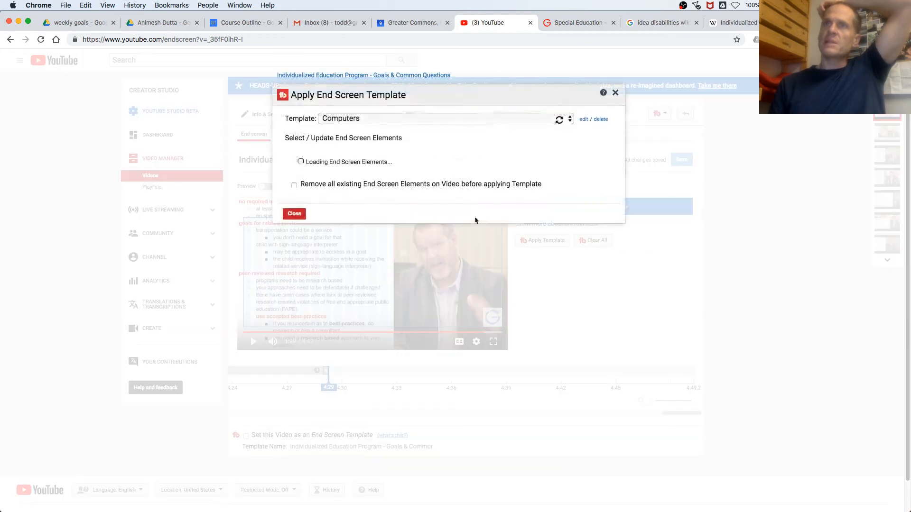
{"action": "left_click", "coordinate": [476, 122]}
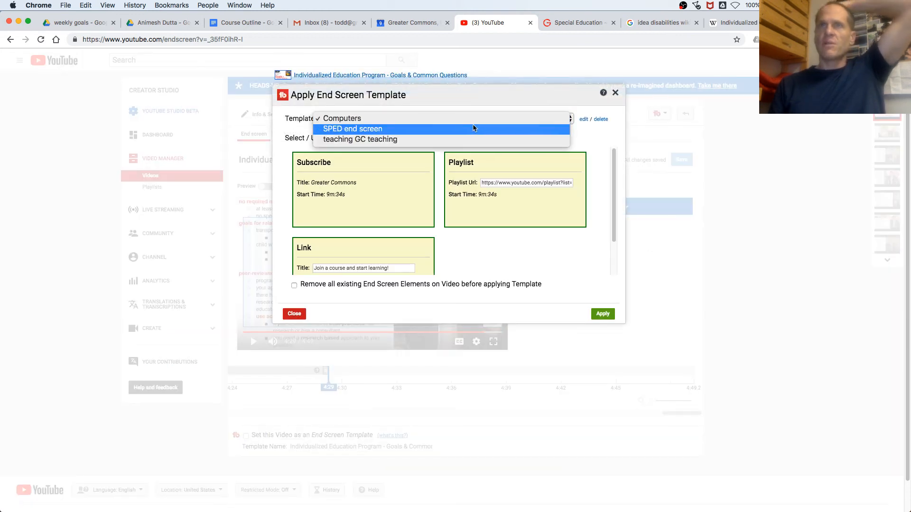
{"action": "left_click", "coordinate": [471, 129]}
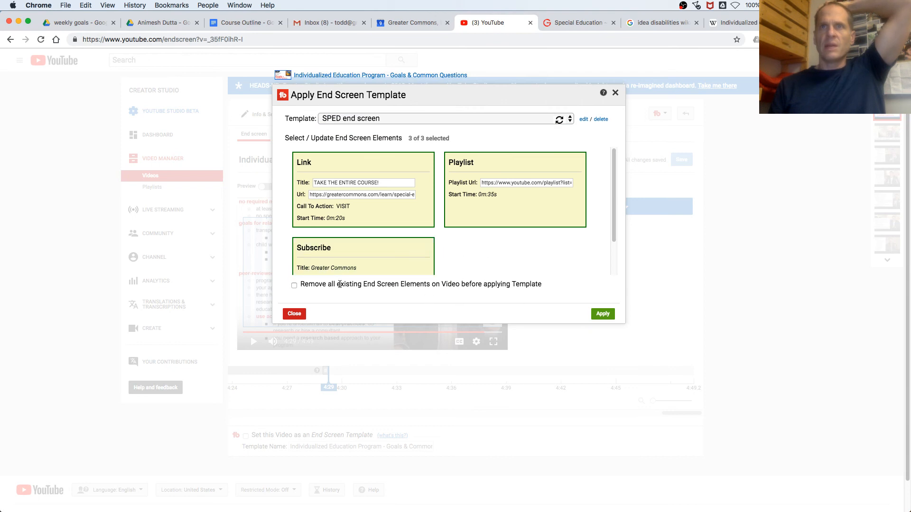
{"action": "left_click", "coordinate": [602, 313]}
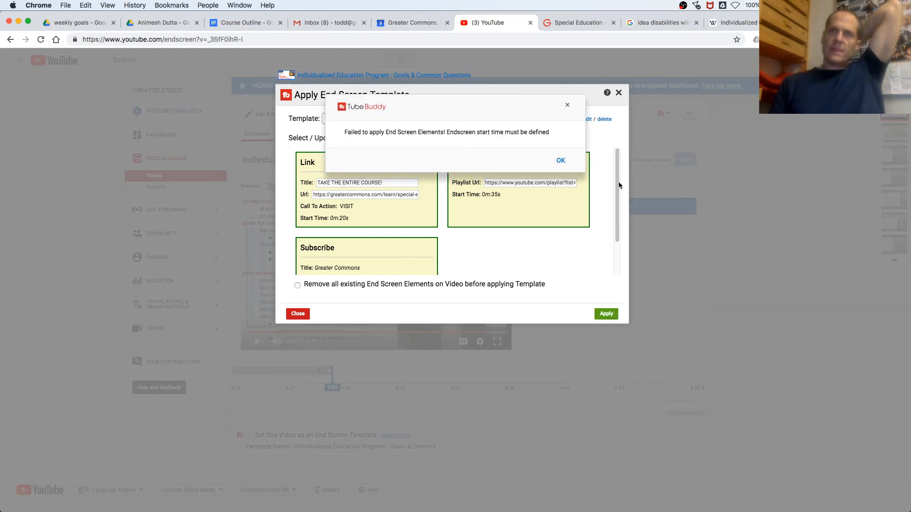
{"action": "left_click", "coordinate": [561, 161]}
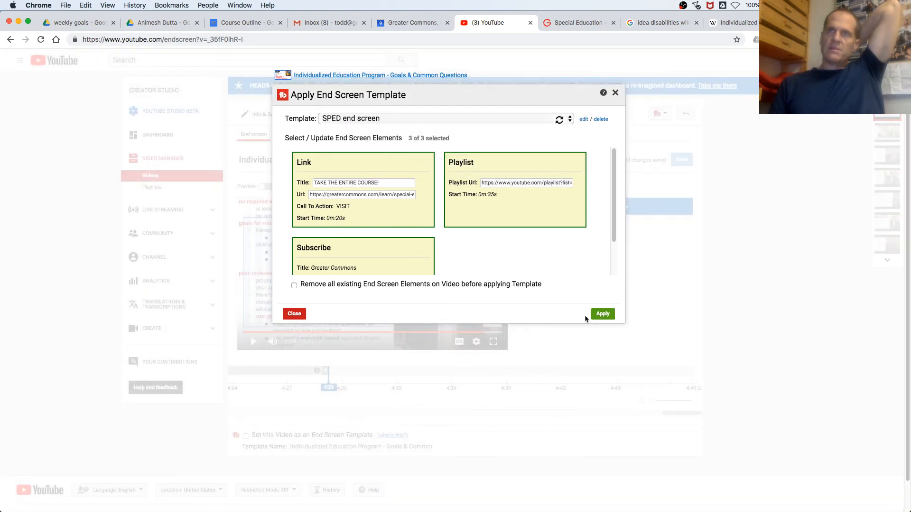
{"action": "left_click", "coordinate": [602, 315]}
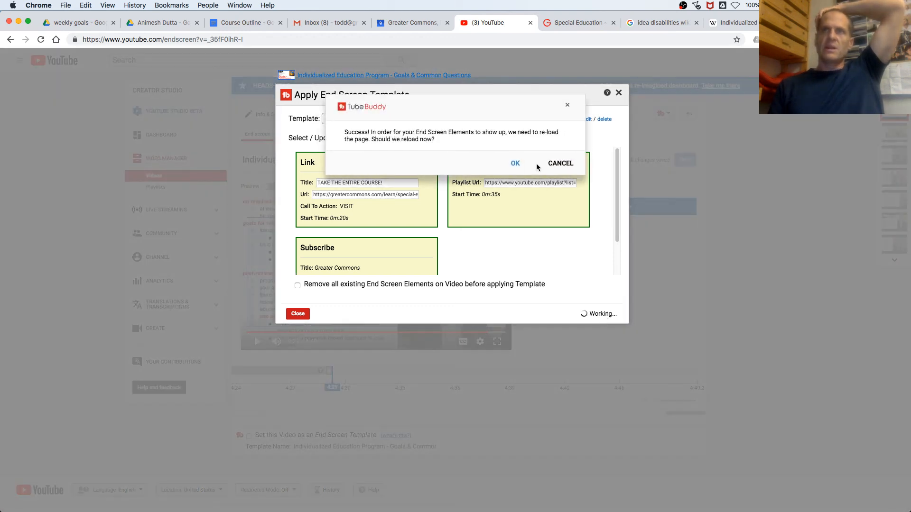
{"action": "left_click", "coordinate": [522, 168]}
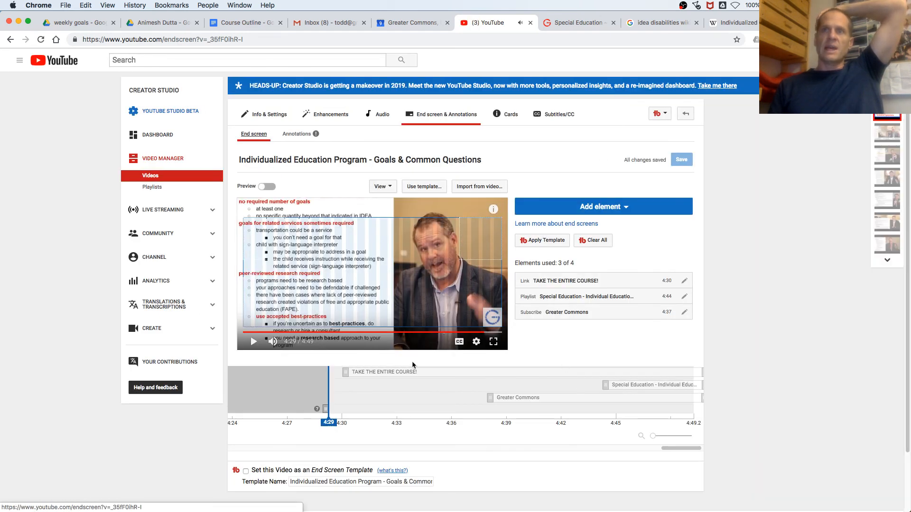
- Start the end screen link at 4:29 and the playlist at 4:40, trim all three elements to the video's end, and save
{"action": "left_click_drag", "start_coordinate": [345, 371], "coordinate": [332, 372]}
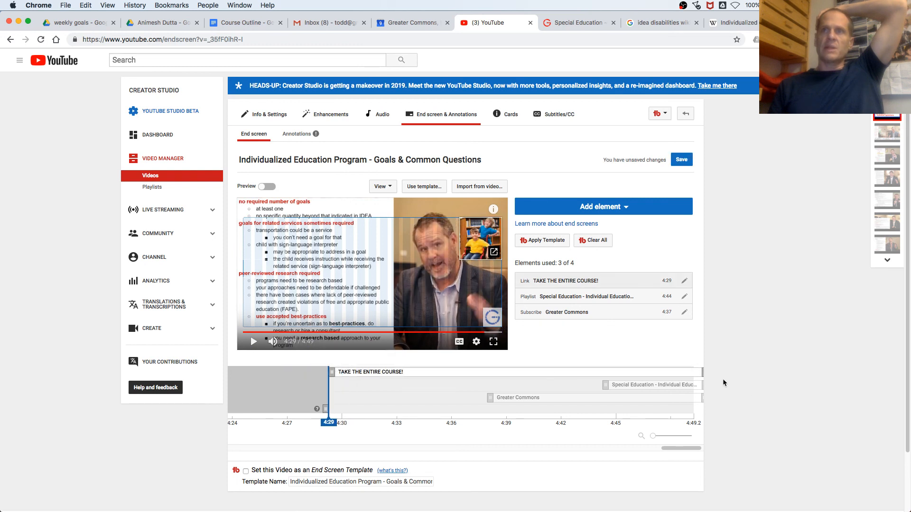
{"action": "left_click_drag", "start_coordinate": [702, 374], "coordinate": [691, 378]}
{"action": "left_click", "coordinate": [702, 385]}
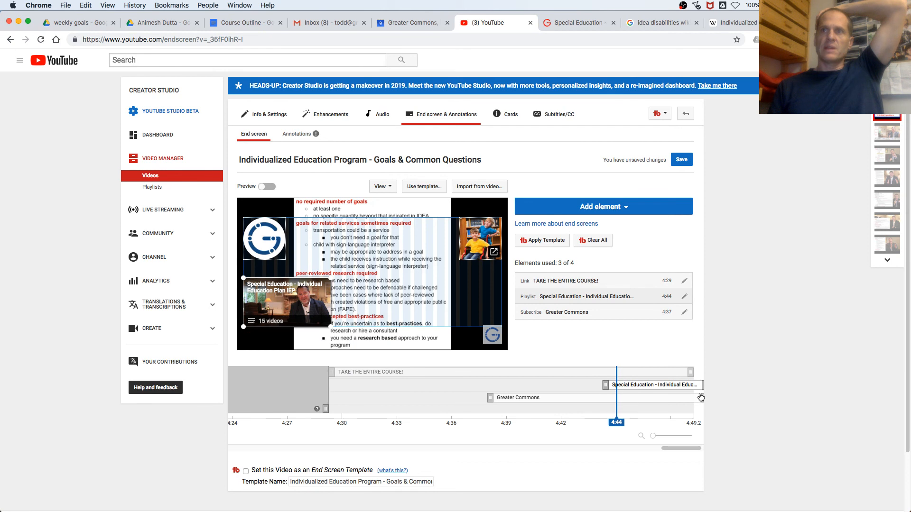
{"action": "left_click_drag", "start_coordinate": [623, 386], "coordinate": [556, 385]}
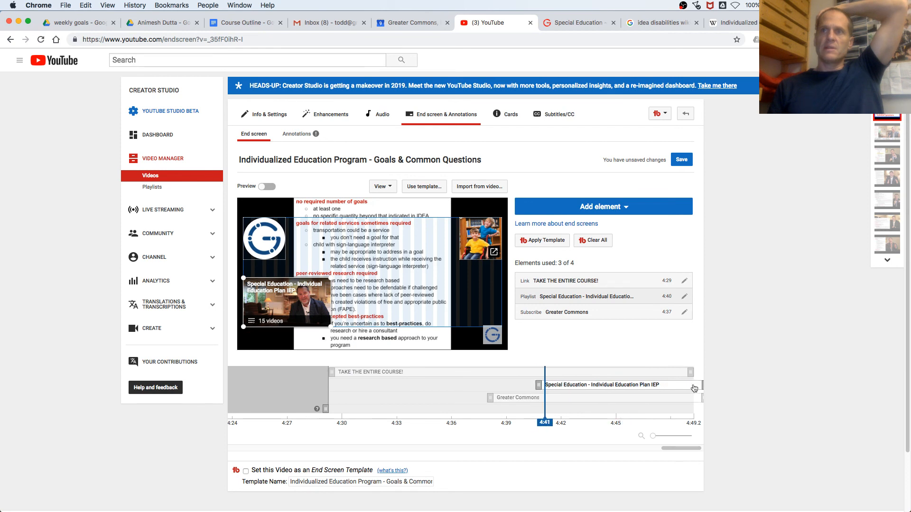
{"action": "left_click_drag", "start_coordinate": [702, 383], "coordinate": [693, 399]}
{"action": "left_click", "coordinate": [686, 396]}
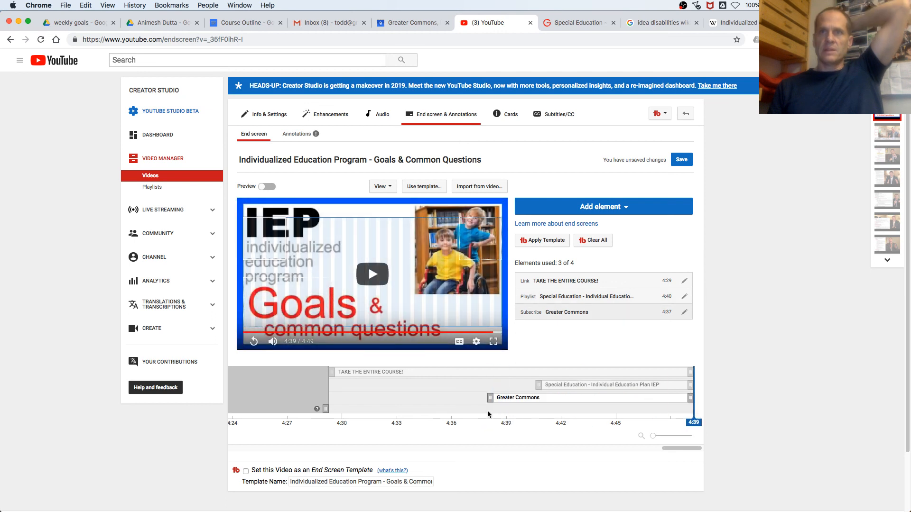
{"action": "left_click", "coordinate": [681, 160]}
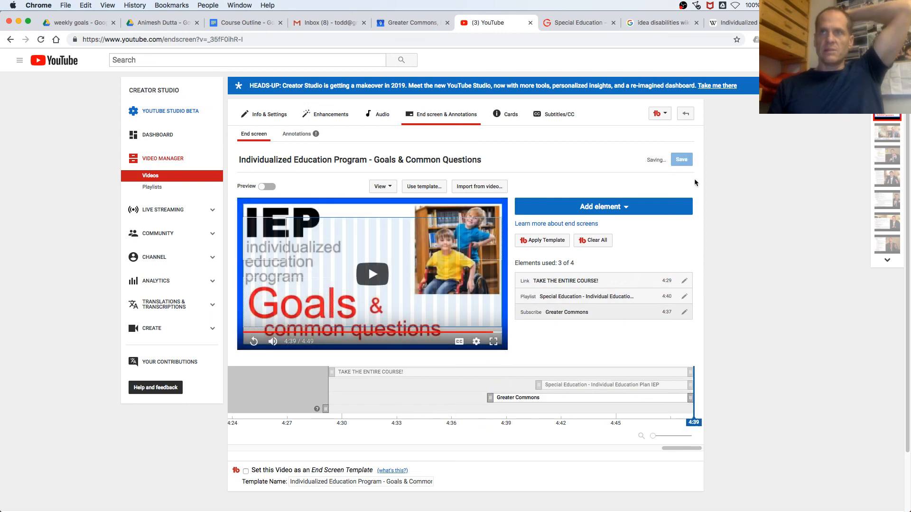